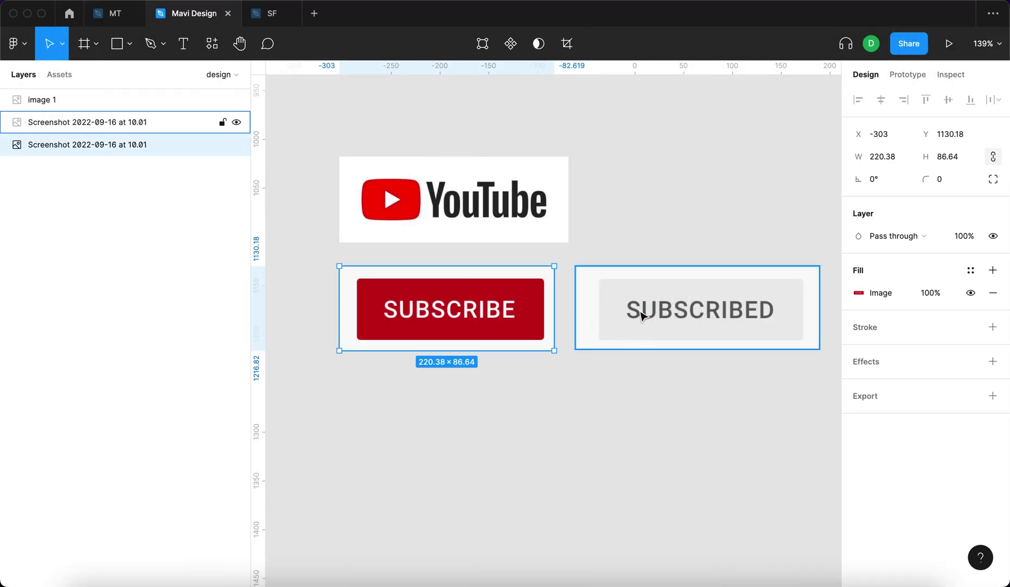
# Step: Add a text layer reading "SUBSCRIBE" below the red button screenshot
pyautogui.click(638, 309)
pyautogui.click(624, 410)
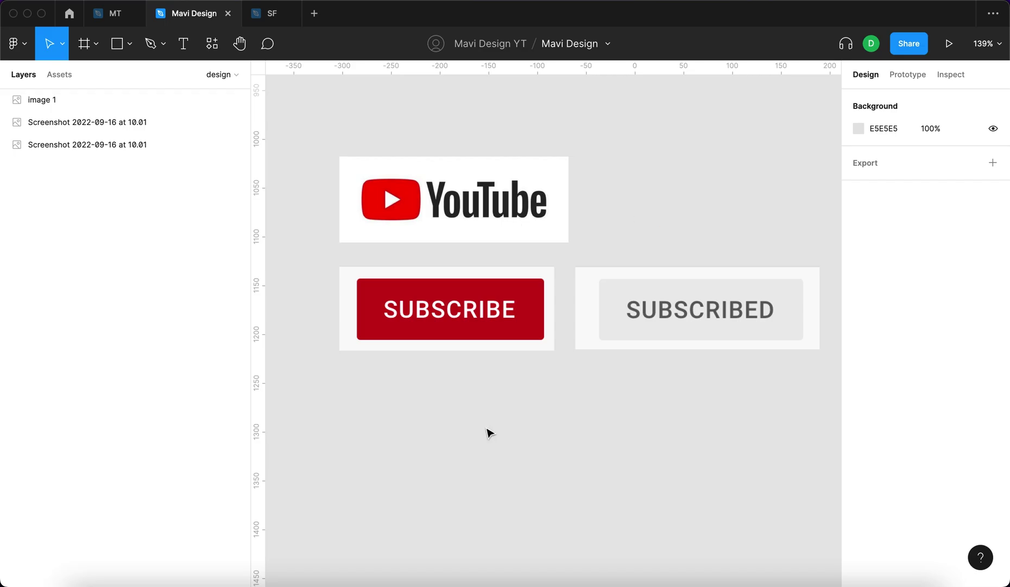
pyautogui.press('t')
pyautogui.click(440, 419)
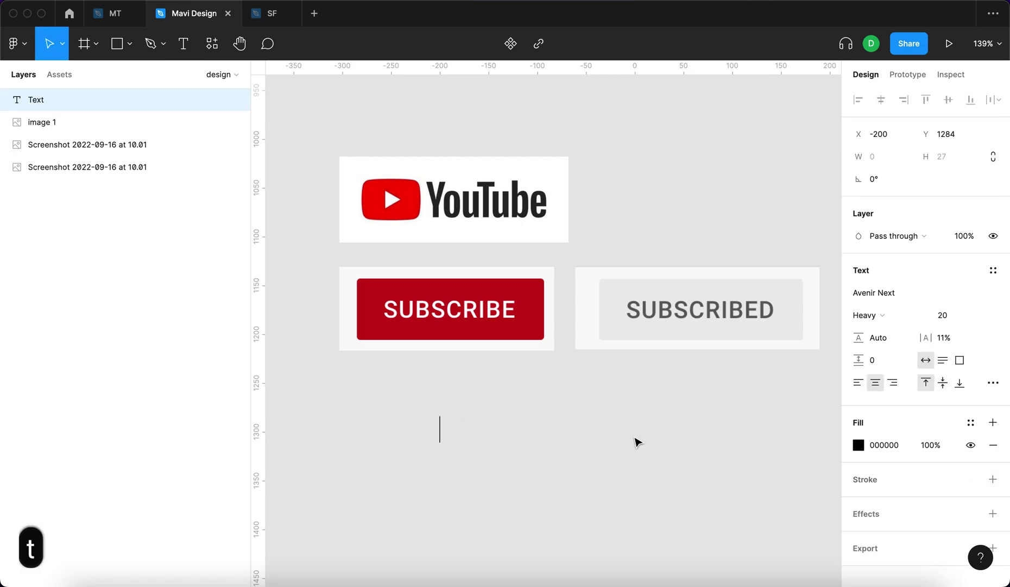
pyautogui.write('SUBSCRIBE')
pyautogui.press('Escape')
# Step: Set the SUBSCRIBE text's font to Roboto with the SemiBold weight
pyautogui.click(900, 296)
pyautogui.write('Roboto')
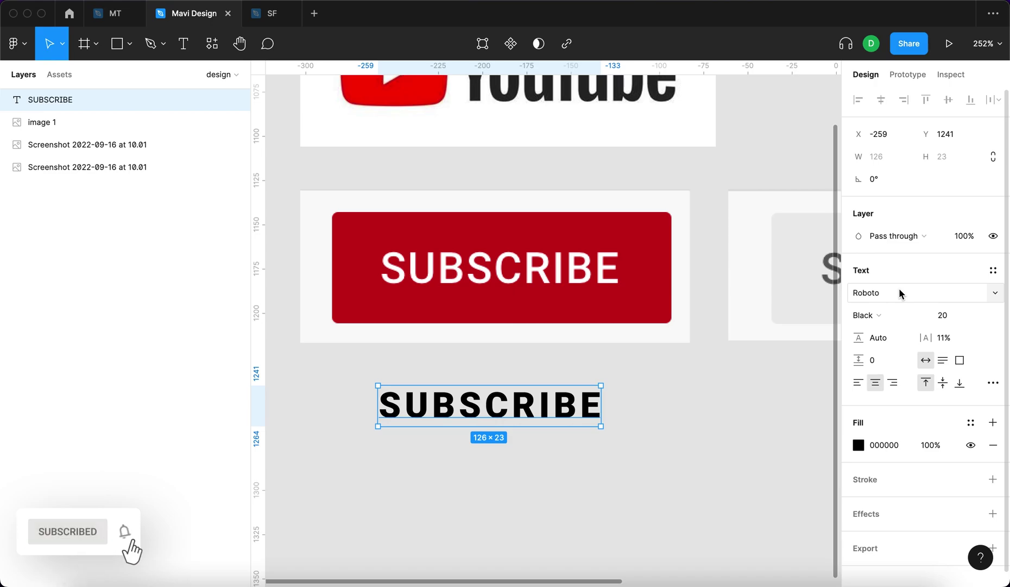
pyautogui.click(548, 508)
pyautogui.click(553, 415)
pyautogui.click(888, 316)
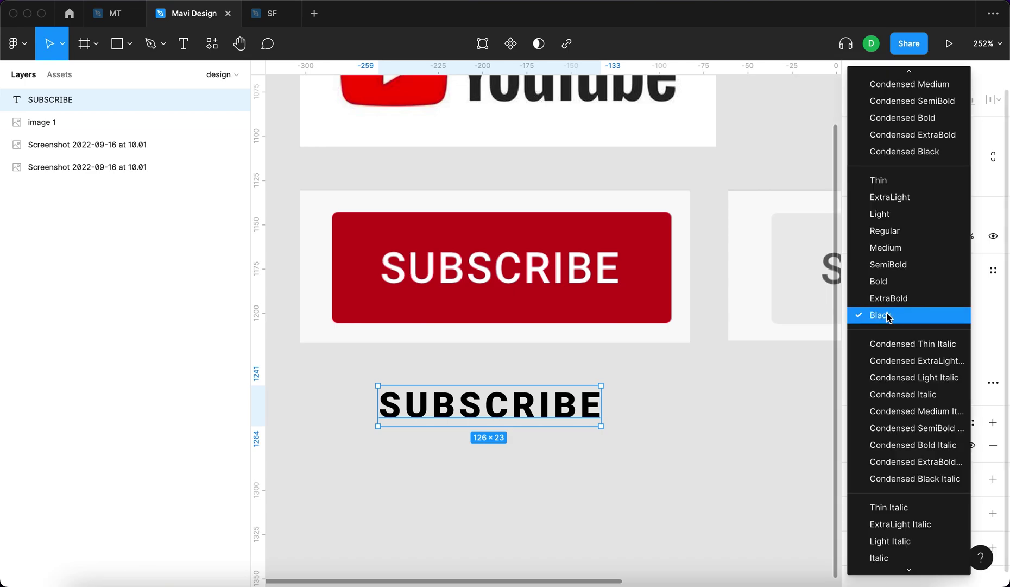
pyautogui.click(897, 265)
# Step: Place the SUBSCRIBE text over the red button's lettering and set its font size to 24 to match
pyautogui.moveTo(504, 413); pyautogui.dragTo(504, 247)
pyautogui.scroll(5, 385, 230)
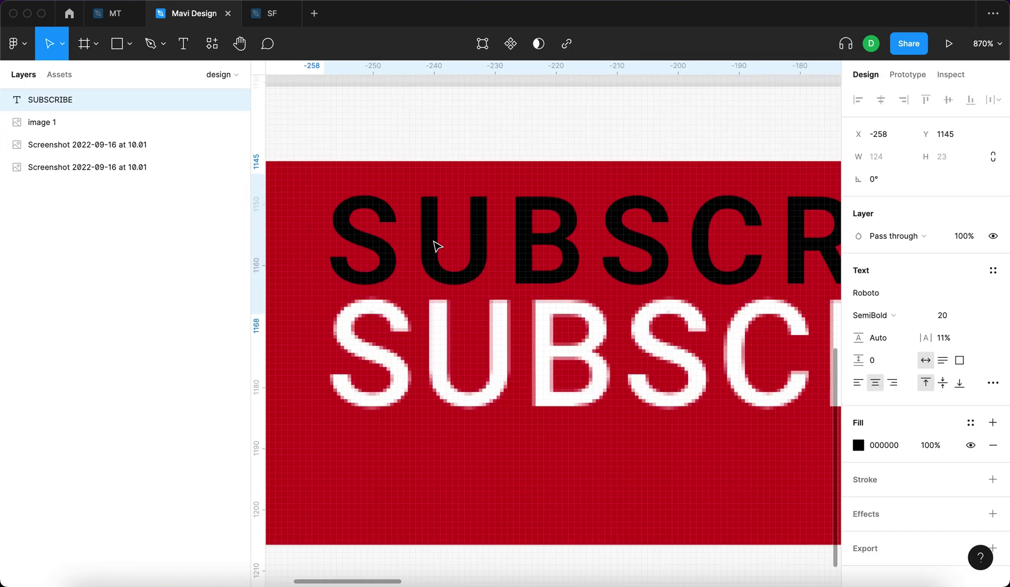
pyautogui.hotkey('shift', 'Up')
pyautogui.hotkey('shift', 'Down')
pyautogui.press('Up')
pyautogui.press('Up')
pyautogui.press('Up')
pyautogui.moveTo(450, 261); pyautogui.dragTo(510, 359)
pyautogui.scroll(-1, 616, 348)
pyautogui.click(943, 315)
pyautogui.press('Up')
pyautogui.press('Up')
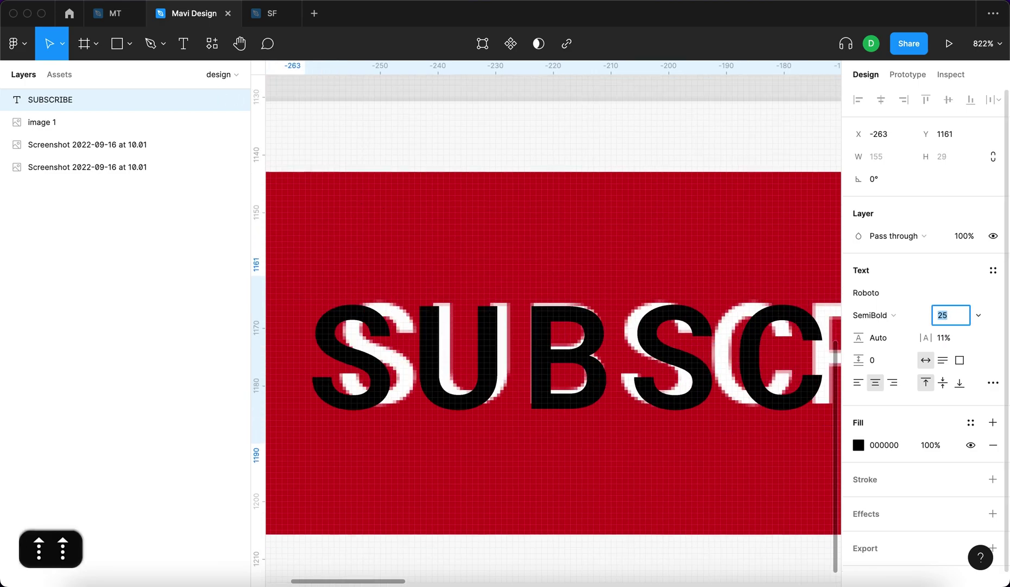
pyautogui.press('Down')
pyautogui.hscroll(3, 747, 275)
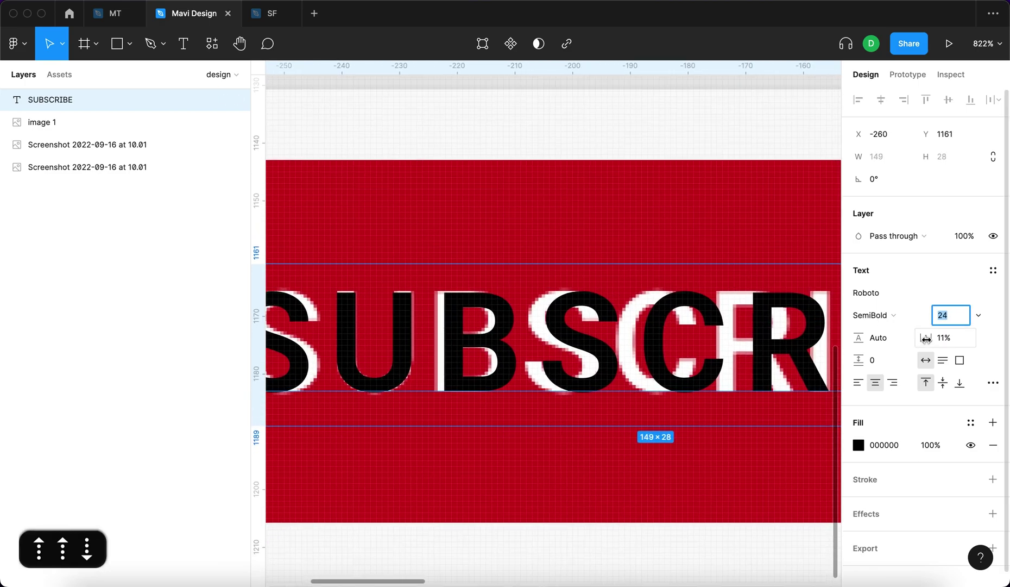
# Step: Reduce the SUBSCRIBE text's letter spacing to 5%
pyautogui.click(949, 340)
pyautogui.press('Down')
pyautogui.press('Down')
pyautogui.press('Down')
pyautogui.press('Down')
pyautogui.press('Down')
pyautogui.press('Down')
pyautogui.press('Down')
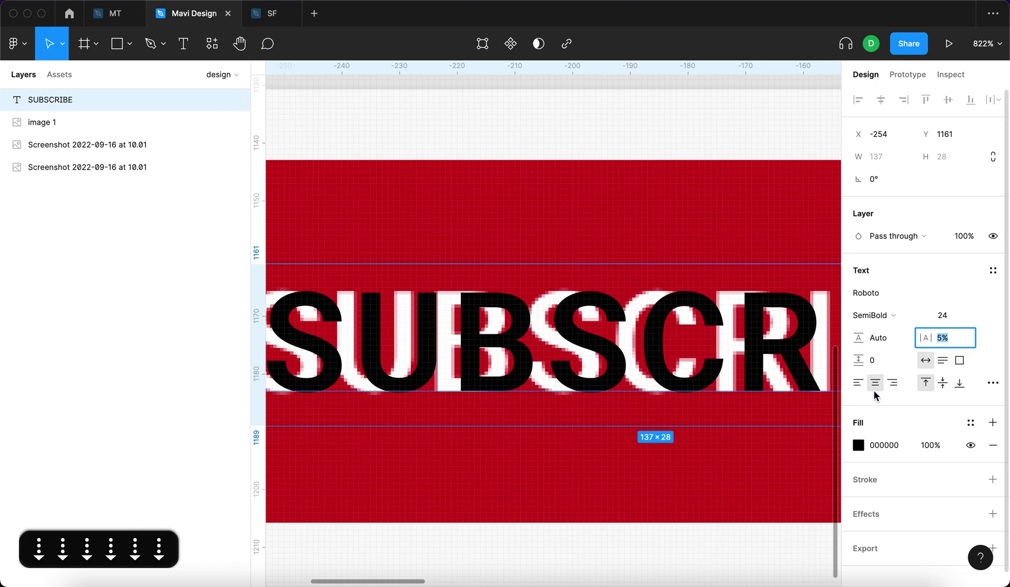
# Step: Left-align the SUBSCRIBE text and nudge it to X -258 so its first letter covers the reference lettering
pyautogui.click(858, 382)
pyautogui.hscroll(-3, 577, 325)
pyautogui.press('Left')
pyautogui.press('Left')
pyautogui.press('Left')
pyautogui.press('Left')
pyautogui.hotkey('shift', '2')
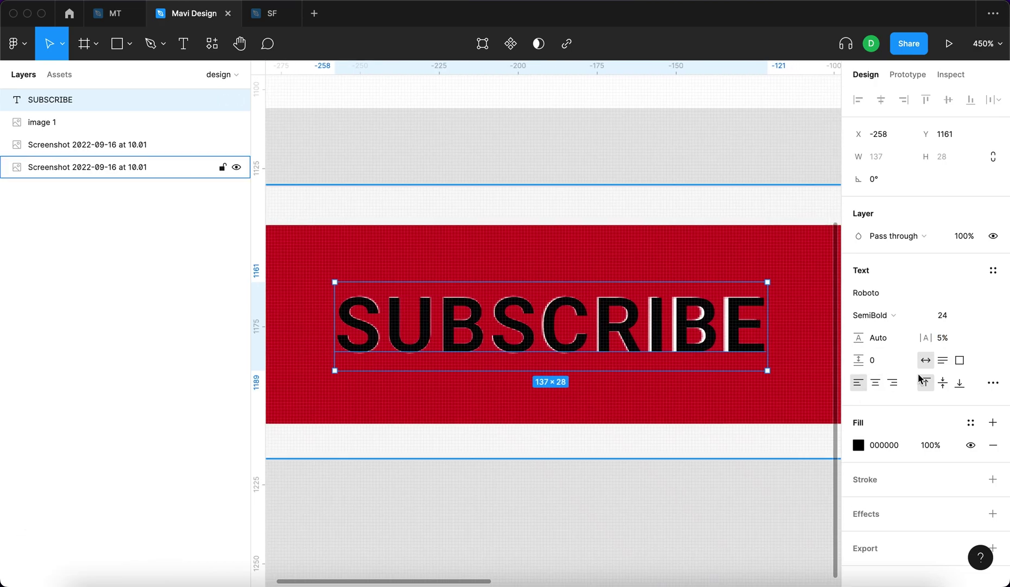
# Step: Tighten the SUBSCRIBE text's letter spacing to 4%
pyautogui.click(948, 341)
pyautogui.press('Return')
pyautogui.click(608, 527)
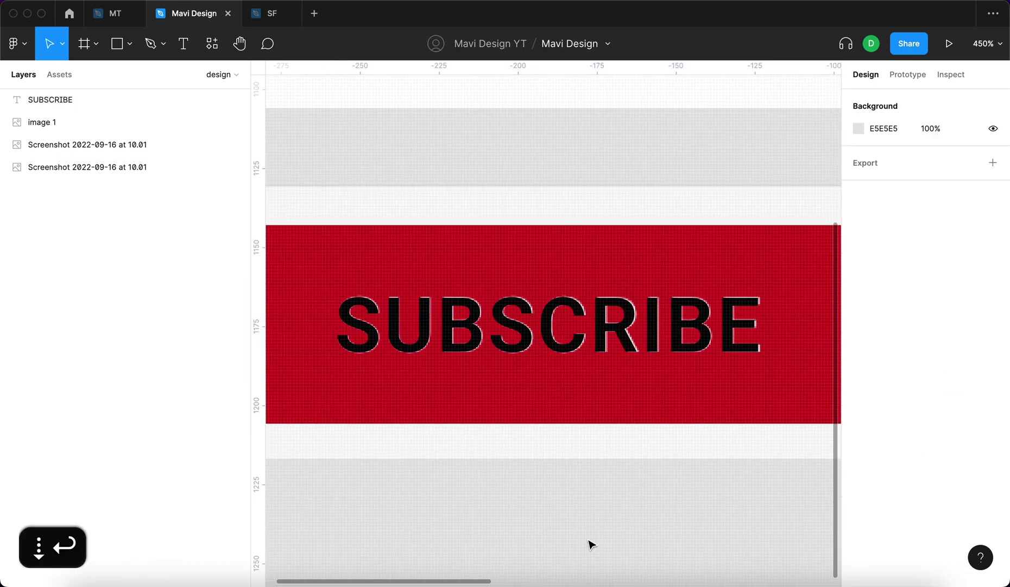
# Step: Move the SUBSCRIBE text below the red button screenshot and fill it with the white FFFFFF sampled from the reference lettering
pyautogui.click(511, 304)
pyautogui.scroll(-2, 516, 309)
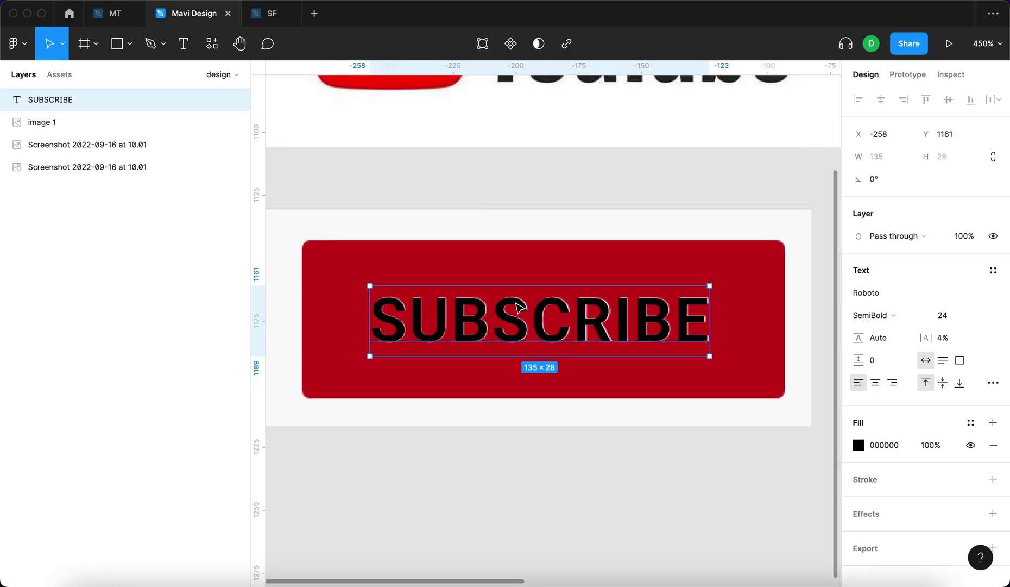
pyautogui.moveTo(519, 309); pyautogui.dragTo(551, 517)
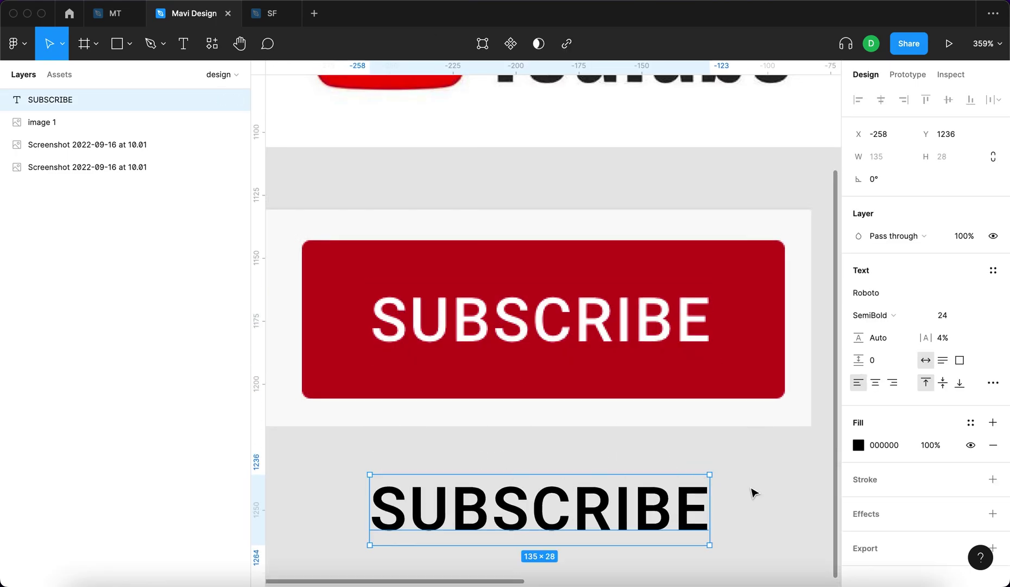
pyautogui.press('i')
pyautogui.click(515, 326)
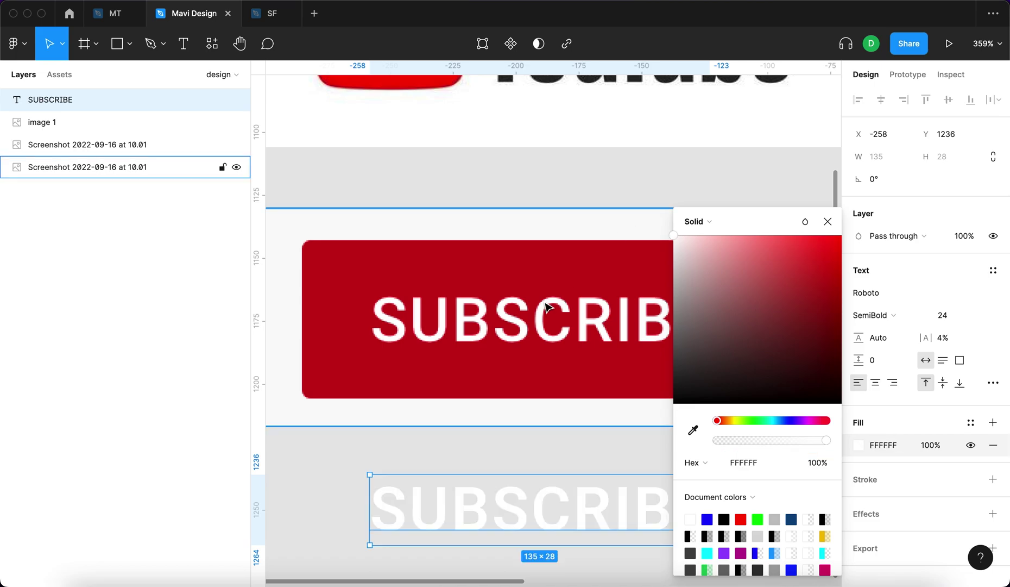
pyautogui.click(341, 485)
# Step: Draw a narrow measuring rectangle about 11 × 63 spanning the full height of the reference red button
pyautogui.scroll(5, 446, 278)
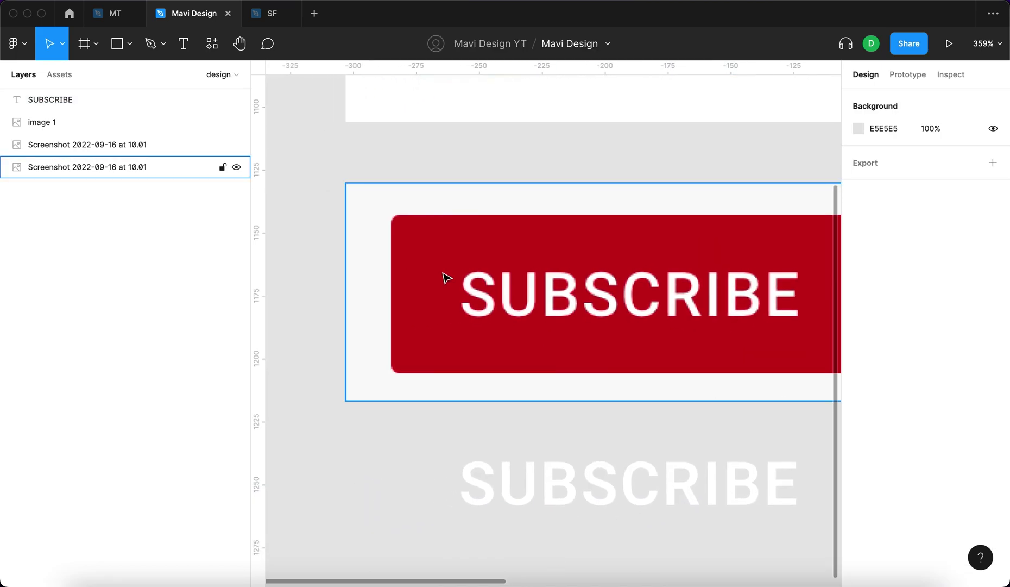
pyautogui.click(121, 52)
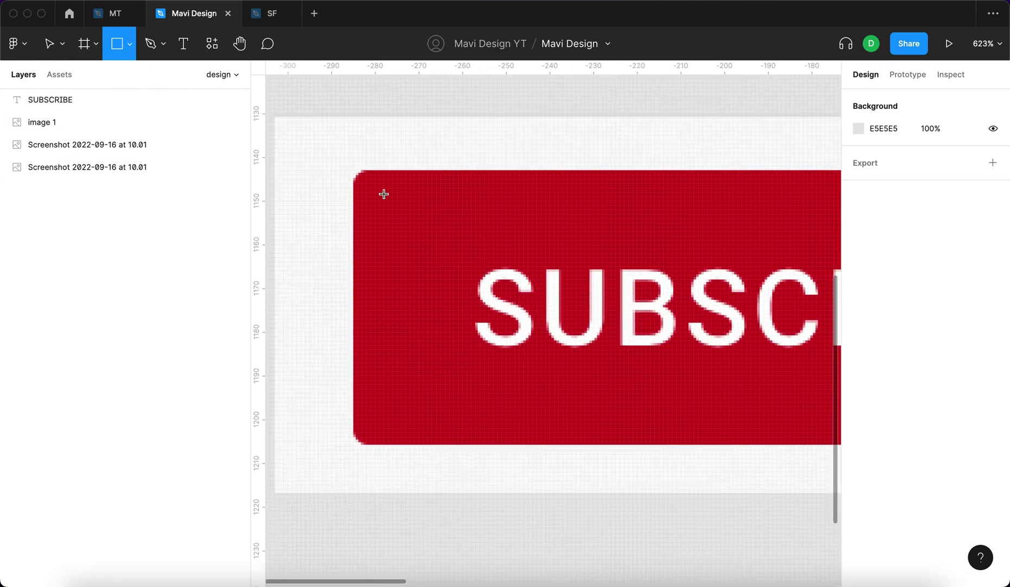
pyautogui.moveTo(405, 173); pyautogui.dragTo(453, 443)
pyautogui.scroll(10, 432, 452)
pyautogui.scroll(-8, 432, 453)
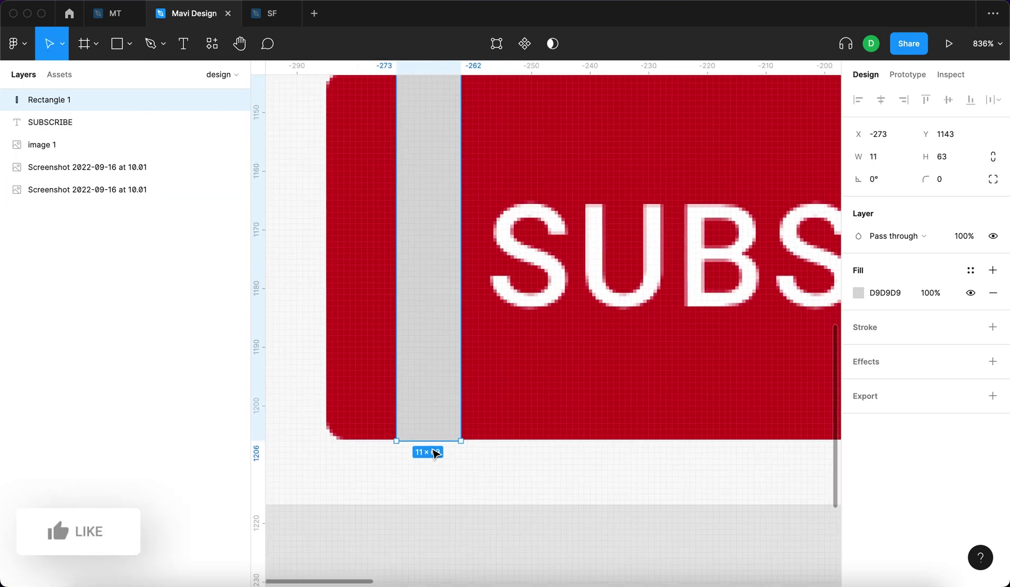
pyautogui.hscroll(-3, 509, 333)
pyautogui.hscroll(-1, 510, 334)
pyautogui.scroll(-3, 525, 269)
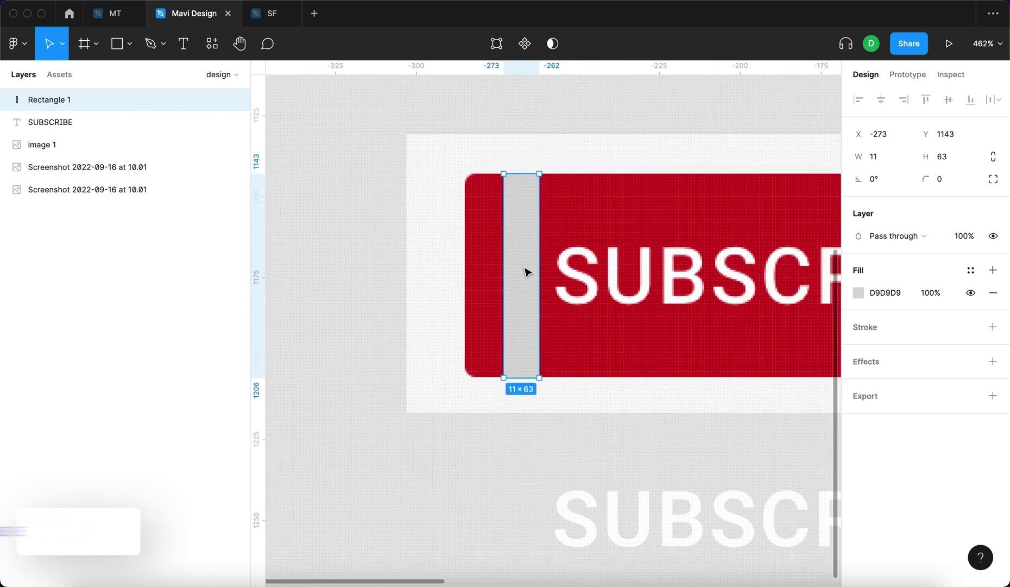
# Step: Duplicate the measuring rectangle, rotate the copy 90°, and stretch it to 192 across the red button's full width
pyautogui.hotkey('ctrl', 'd')
pyautogui.moveTo(541, 168); pyautogui.dragTo(504, 211)
pyautogui.scroll(-1, 504, 212)
pyautogui.hscroll(4, 504, 211)
pyautogui.moveTo(446, 221); pyautogui.dragTo(819, 221)
pyautogui.scroll(8, 826, 221)
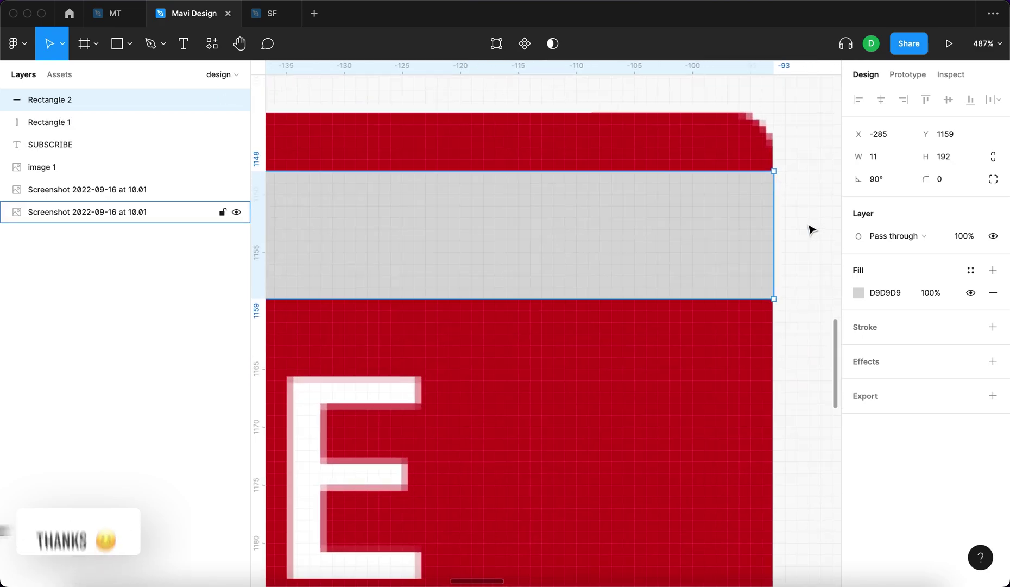
pyautogui.click(946, 157)
pyautogui.scroll(-10, 757, 307)
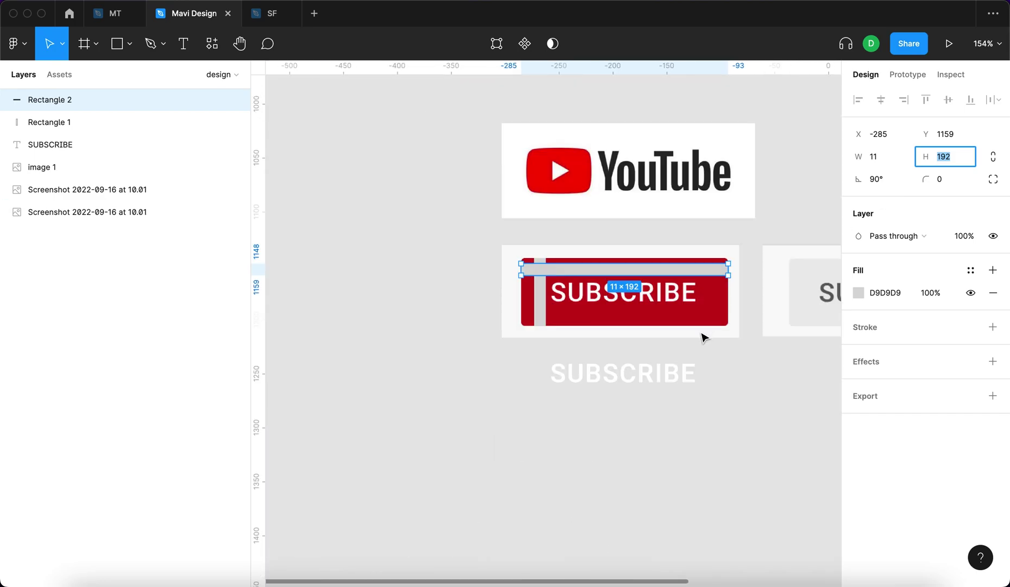
# Step: Create a new rectangle below the red button screenshot, sized 192 wide by 63 high
pyautogui.click(709, 426)
pyautogui.press('r')
pyautogui.scroll(5, 598, 423)
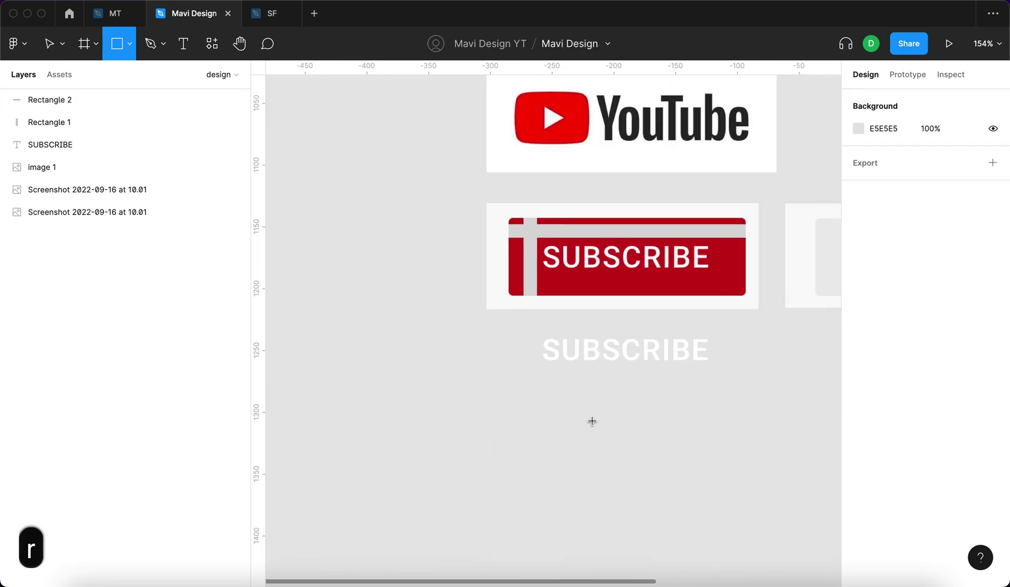
pyautogui.click(451, 394)
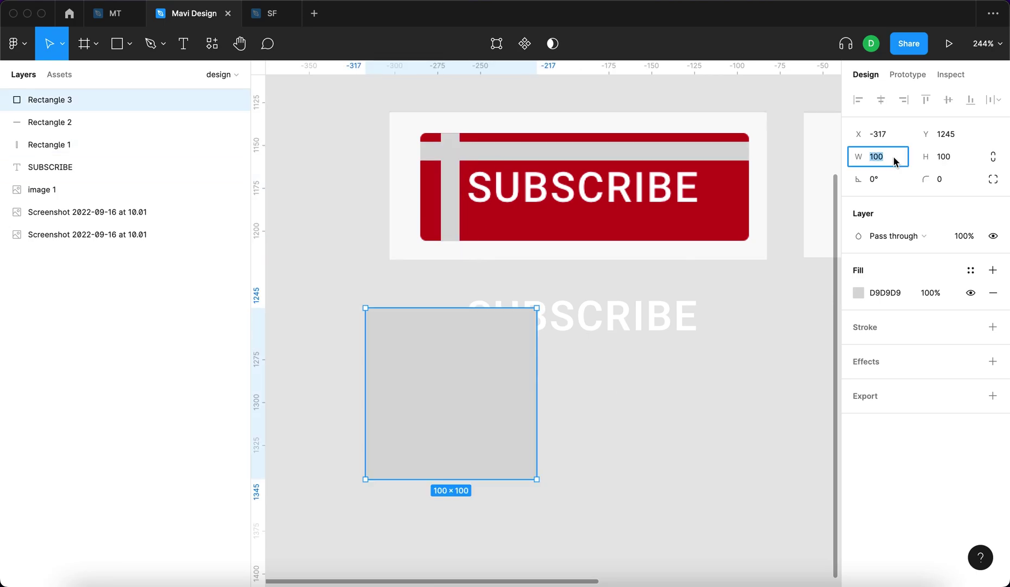
pyautogui.write('192')
pyautogui.press('Return')
pyautogui.click(956, 161)
pyautogui.write('63')
pyautogui.press('Return')
# Step: Position the new rectangle near the SUBSCRIBE text and centre both on each other horizontally and vertically
pyautogui.click(760, 304)
pyautogui.moveTo(625, 364); pyautogui.dragTo(654, 429)
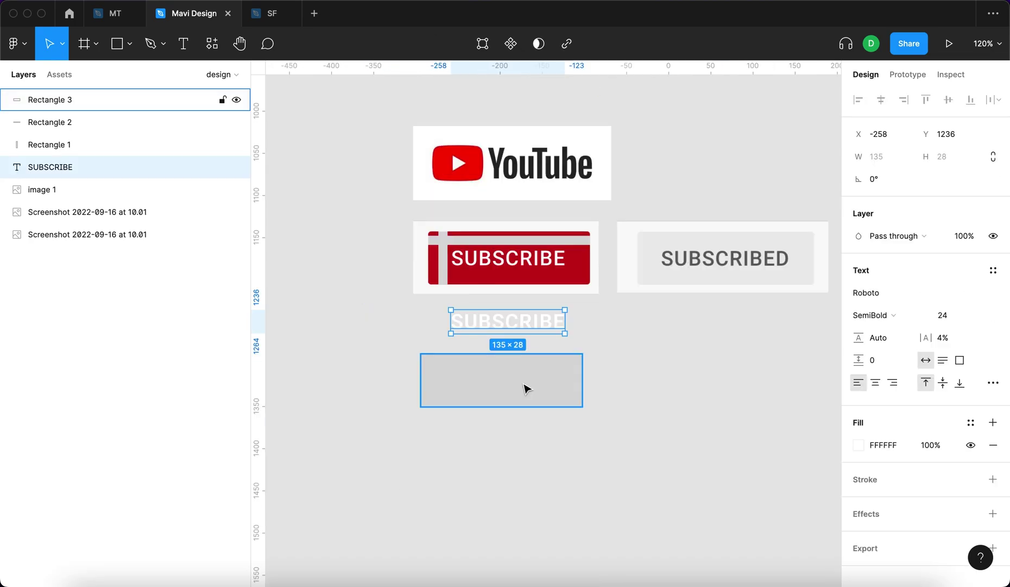
pyautogui.keyDown('shift'); pyautogui.click(526, 388); pyautogui.keyUp('shift')
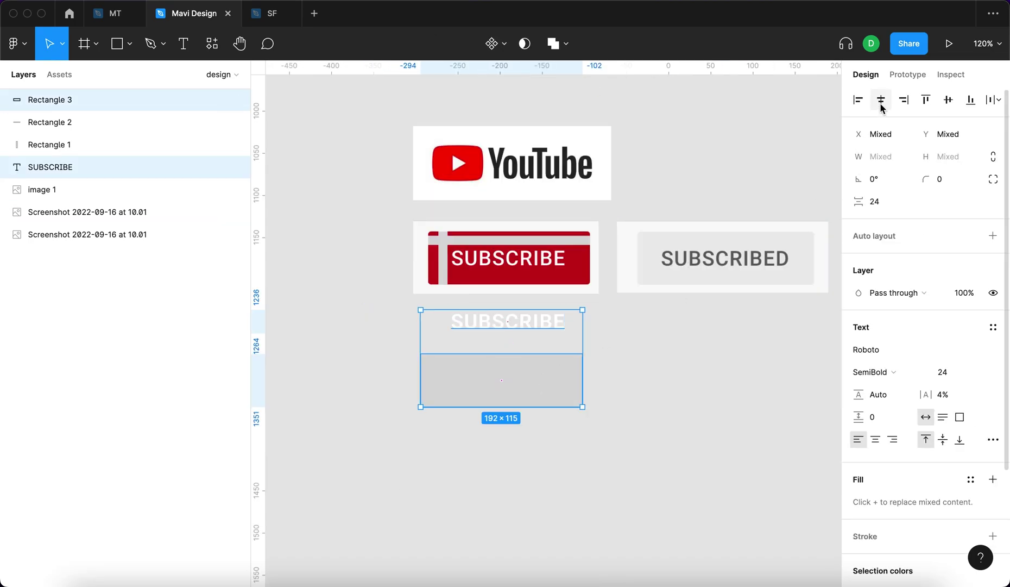
pyautogui.click(881, 100)
pyautogui.click(949, 100)
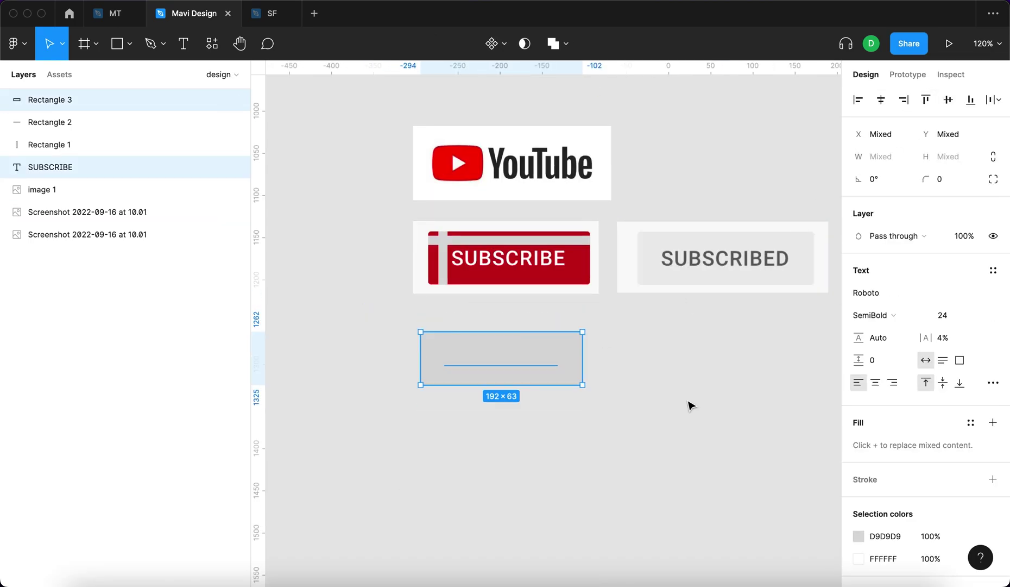
# Step: Send the 192 × 63 rectangle to the back, behind the SUBSCRIBE text
pyautogui.click(690, 406)
pyautogui.click(557, 369)
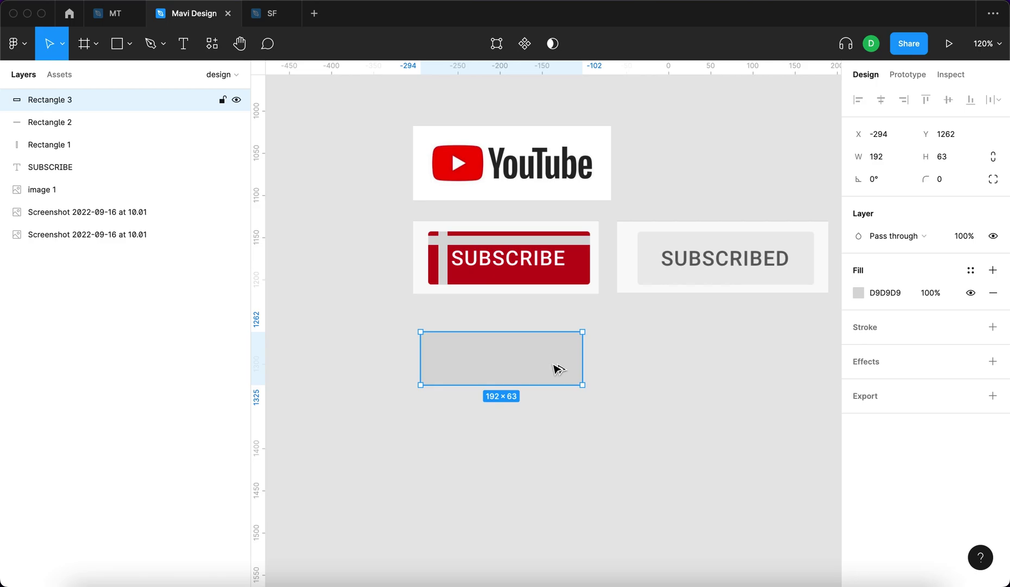
pyautogui.press('alt+super+bracketleft')
pyautogui.click(690, 444)
pyautogui.scroll(5, 467, 357)
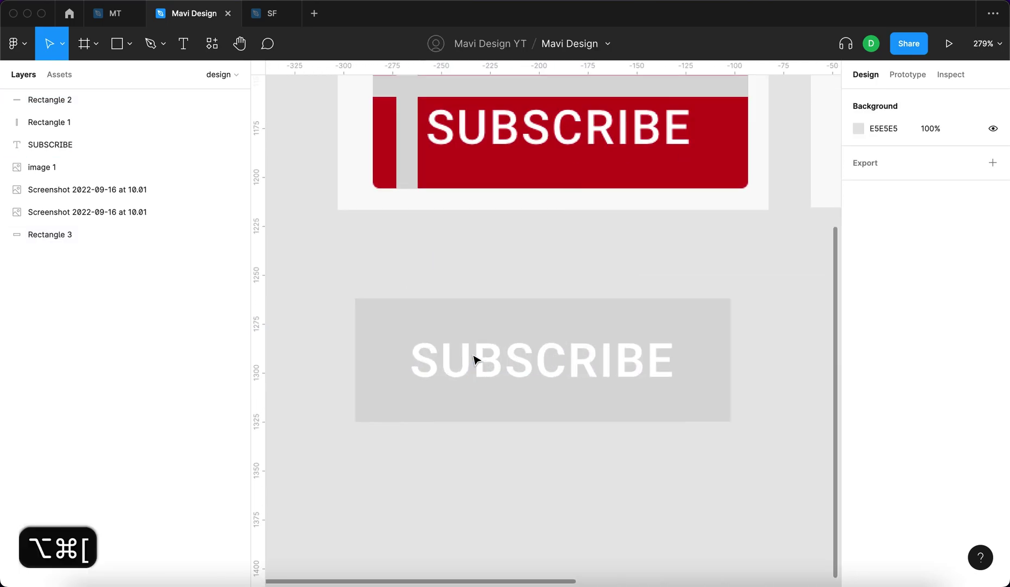
# Step: Move the rectangle and its text together to line up under the reference red button, with the rectangle at X -285, Y 1236
pyautogui.click(504, 360)
pyautogui.keyDown('shift'); pyautogui.click(516, 312); pyautogui.keyUp('shift')
pyautogui.moveTo(521, 357); pyautogui.dragTo(538, 306)
pyautogui.click(415, 230)
# Step: Round the corners of the button rectangle with a radius of 4
pyautogui.scroll(5, 373, 204)
pyautogui.click(434, 382)
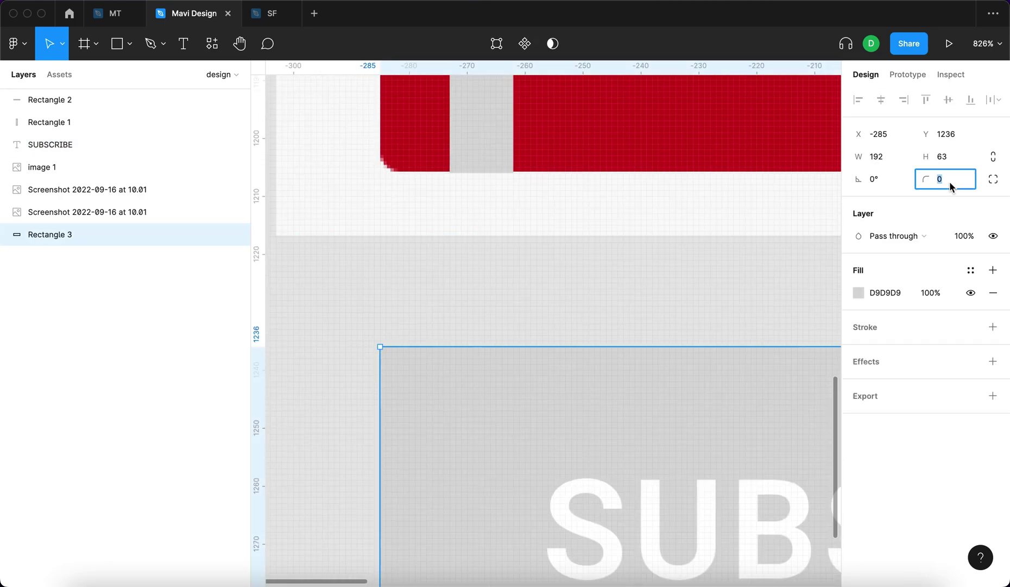
pyautogui.press('Up')
pyautogui.press('Up')
pyautogui.press('Up')
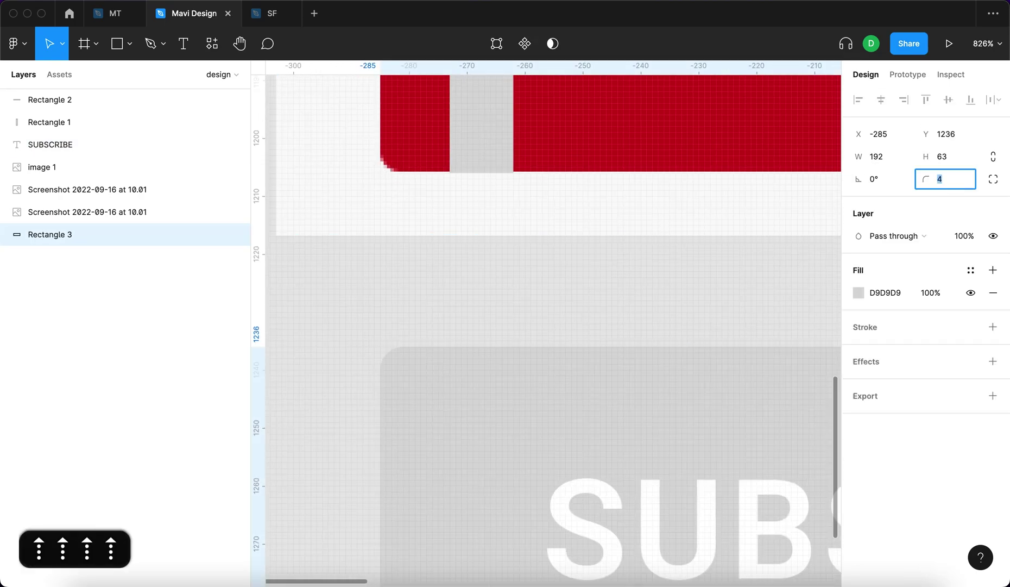
pyautogui.press('Return')
pyautogui.scroll(-5, 547, 282)
pyautogui.click(430, 328)
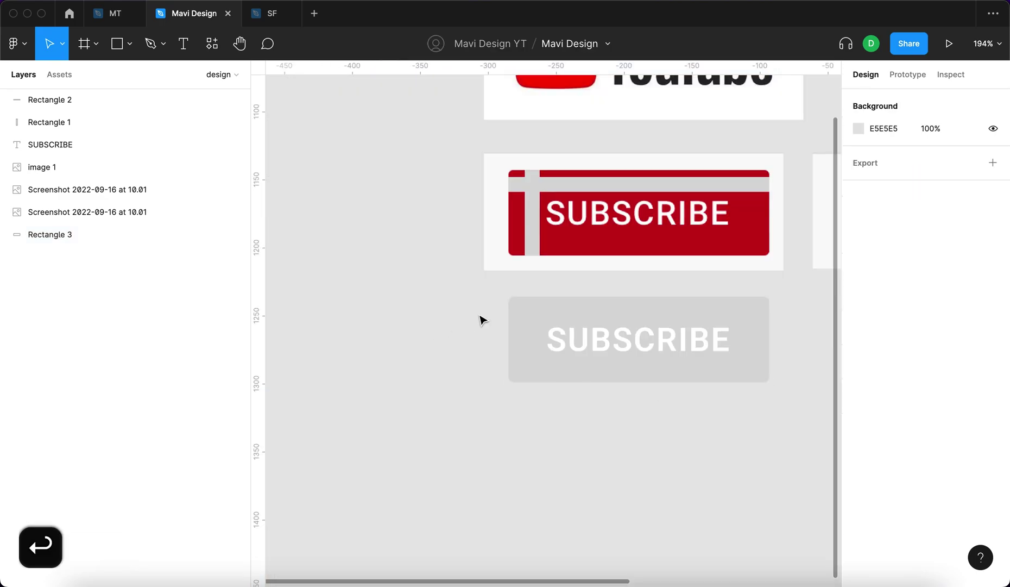
# Step: Try a slightly smaller corner radius on the button rectangle
pyautogui.click(522, 322)
pyautogui.scroll(4, 522, 321)
pyautogui.hscroll(4, 523, 324)
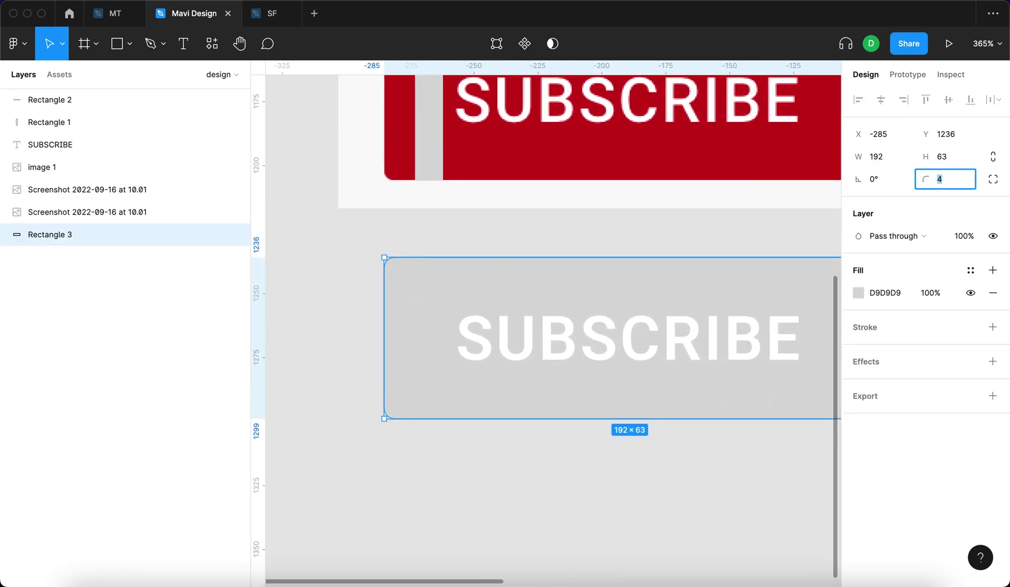
pyautogui.press('Down')
pyautogui.press('Return')
pyautogui.scroll(-5, 597, 259)
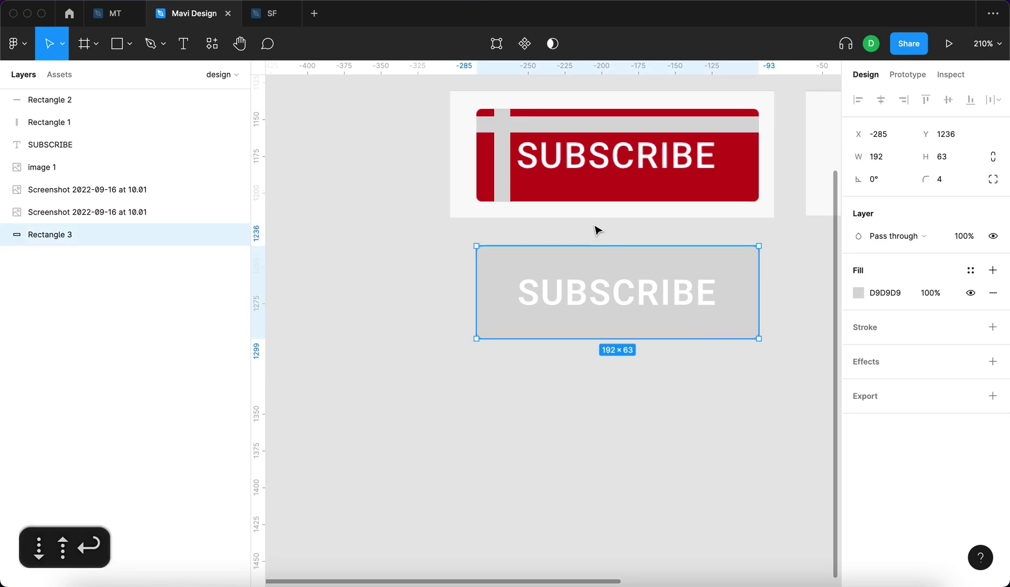
# Step: Fill the button rectangle with the red C80813 sampled from the reference button
pyautogui.press('i')
pyautogui.click(588, 187)
pyautogui.click(555, 476)
pyautogui.hscroll(5, 556, 476)
pyautogui.scroll(-5, 556, 475)
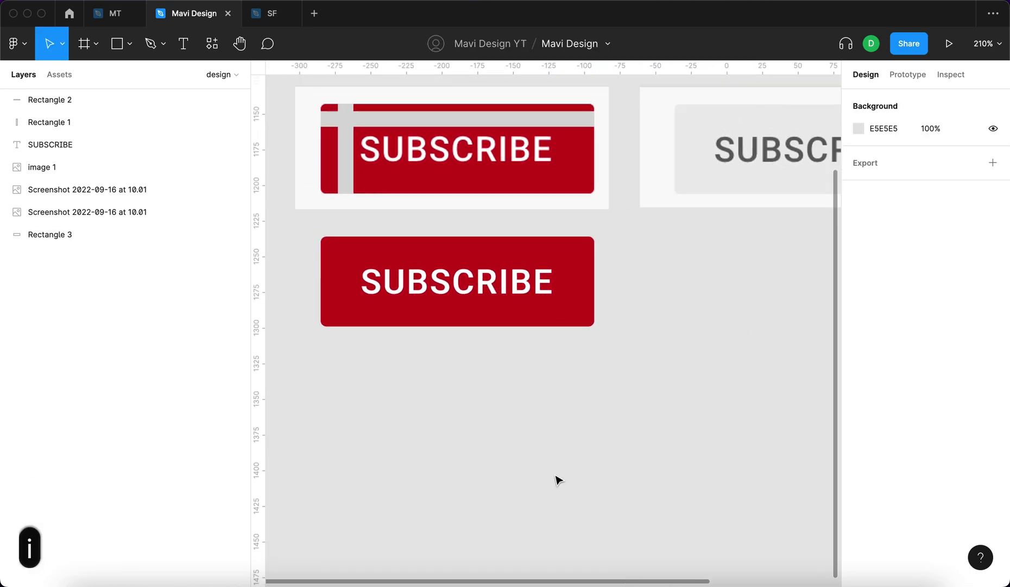
# Step: Duplicate the finished button with its text and place the copy below the SUBSCRIBED screenshot
pyautogui.hscroll(3, 556, 476)
pyautogui.scroll(5, 575, 452)
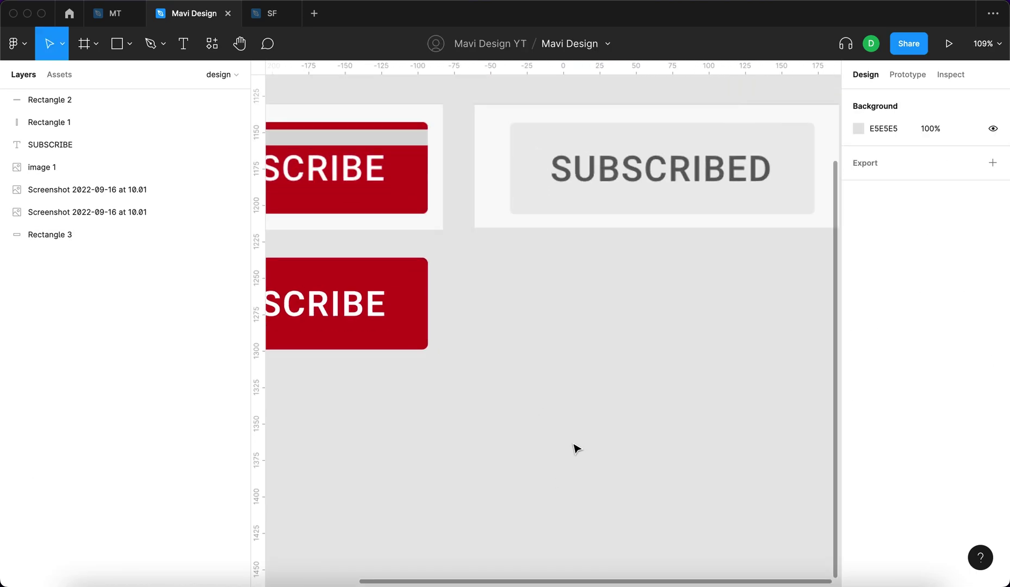
pyautogui.moveTo(570, 439); pyautogui.dragTo(333, 300)
pyautogui.press('super+d')
pyautogui.moveTo(593, 329); pyautogui.dragTo(698, 321)
pyautogui.click(652, 309)
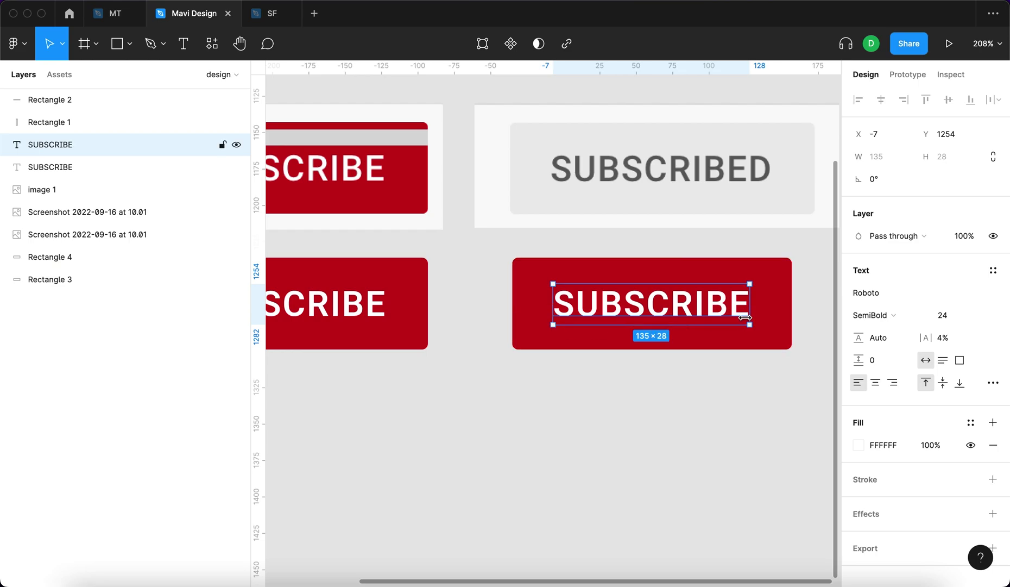
# Step: Set the original red button rectangle's width to 191 and check the margins around its text
pyautogui.click(374, 342)
pyautogui.click(869, 155)
pyautogui.press('Down')
pyautogui.press('Return')
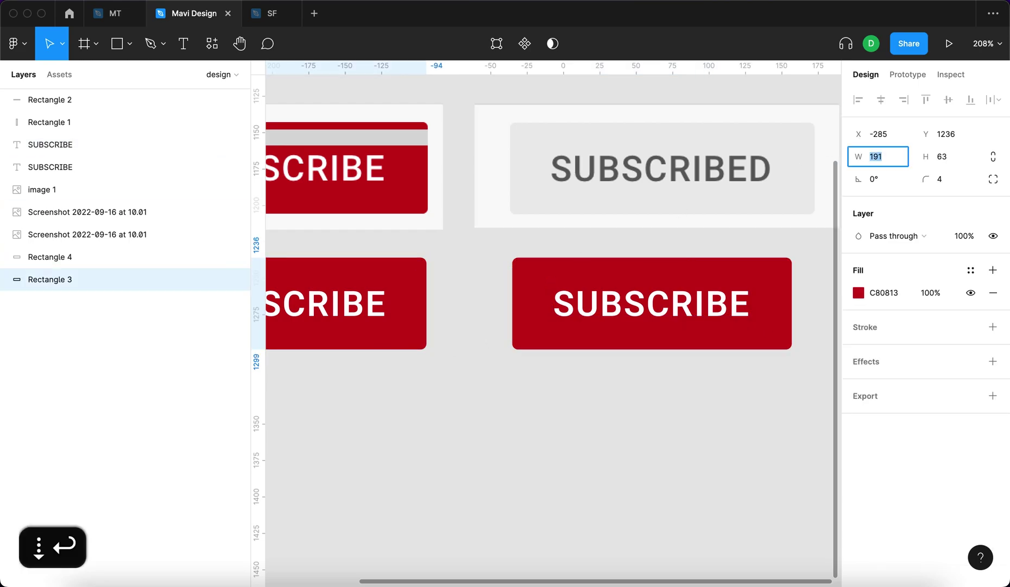
pyautogui.hscroll(-5, 525, 354)
pyautogui.click(521, 304)
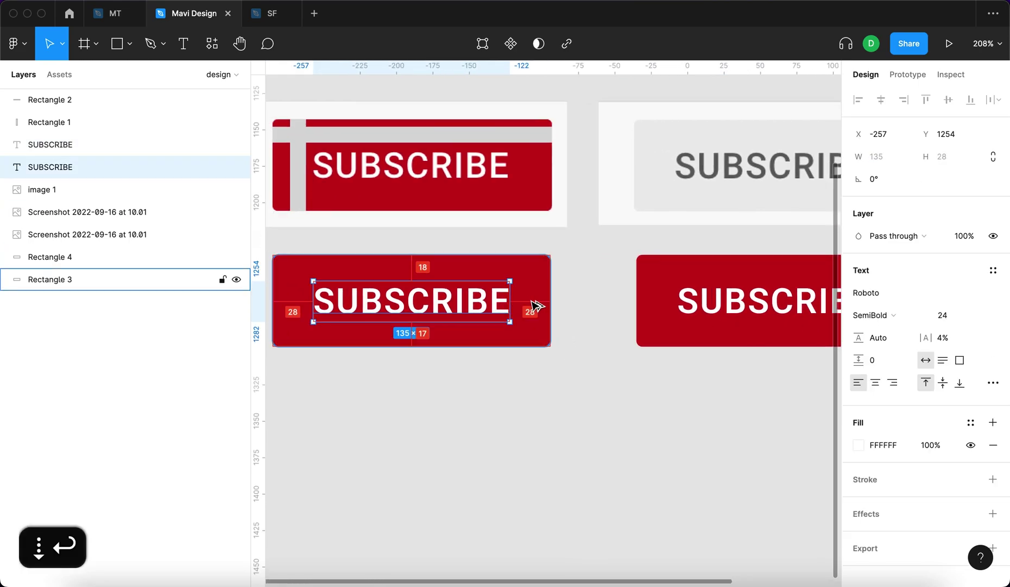
# Step: Change the copied button's text to SUBSCRIBED
pyautogui.hscroll(5, 653, 342)
pyautogui.doubleClick(603, 291)
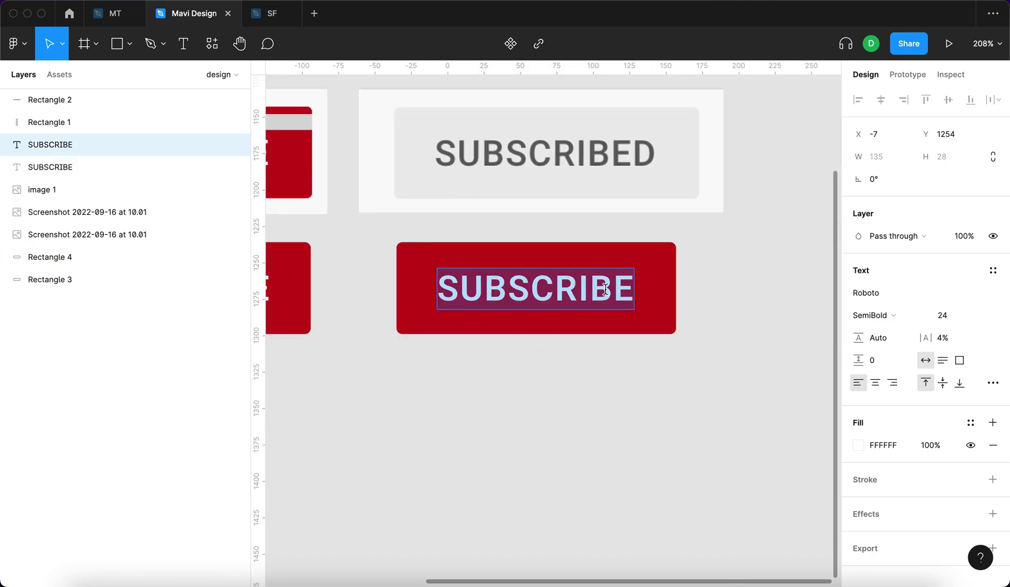
pyautogui.click(606, 289)
pyautogui.press('Right')
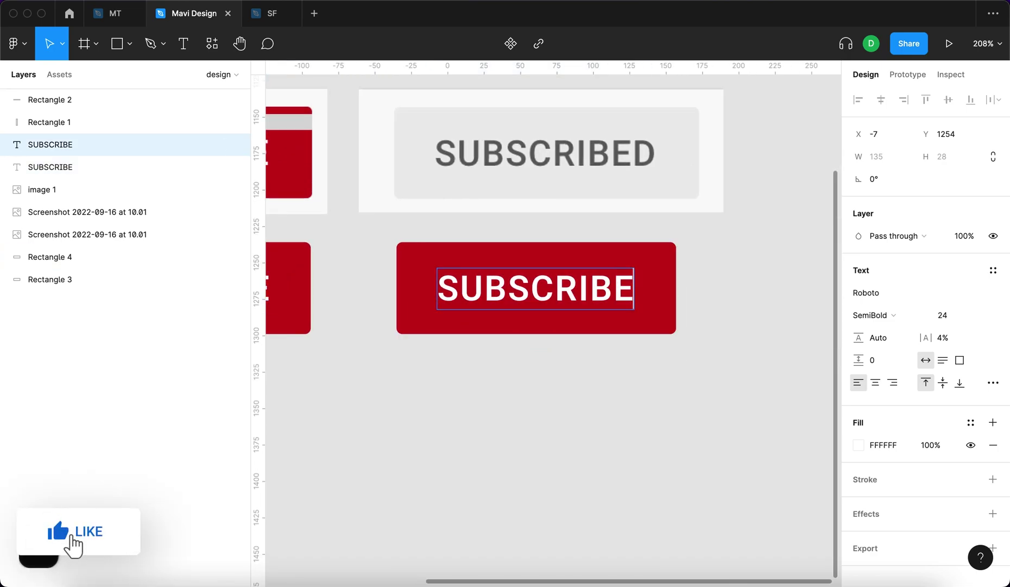
pyautogui.write('D')
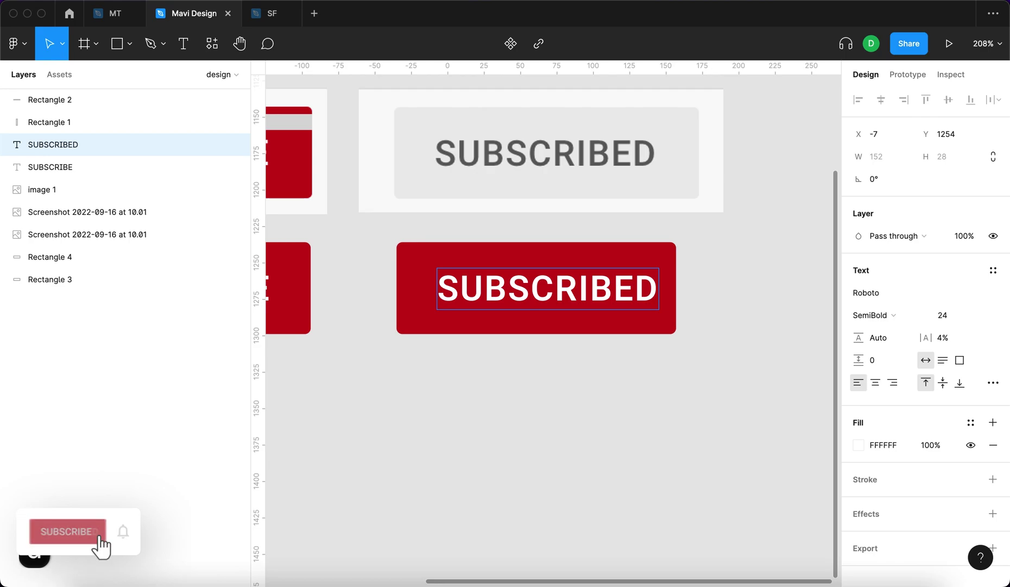
# Step: Check the margins around the SUBSCRIBED text and widen its red rectangle by 16 to 208
pyautogui.click(531, 300)
pyautogui.press('alt')
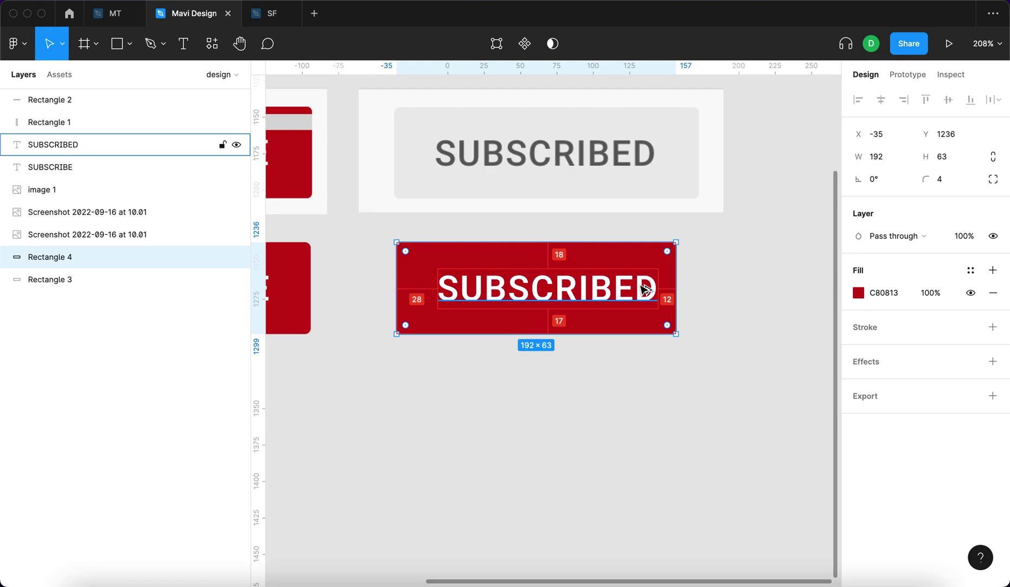
pyautogui.click(891, 158)
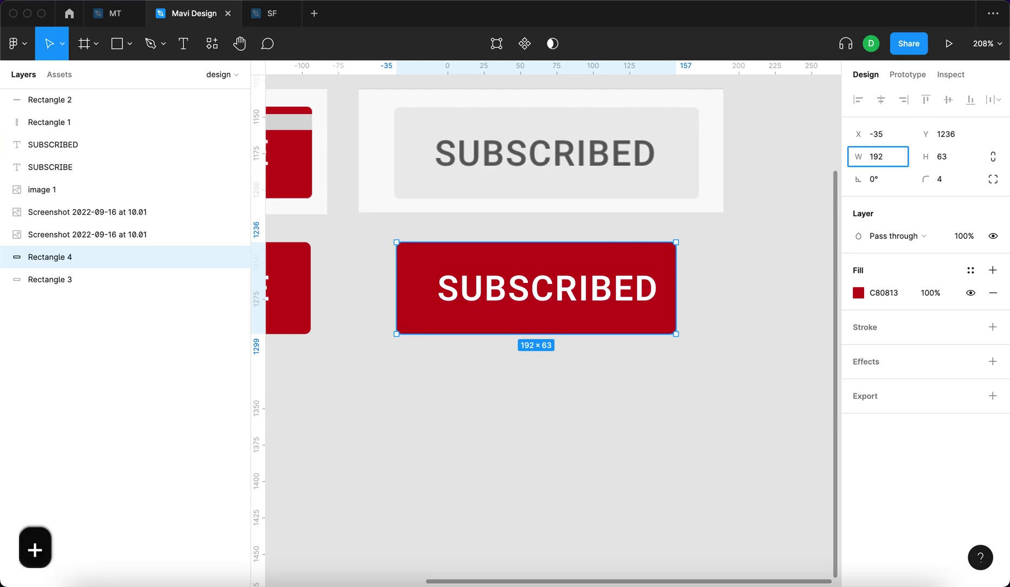
pyautogui.write('+16')
pyautogui.press('Return')
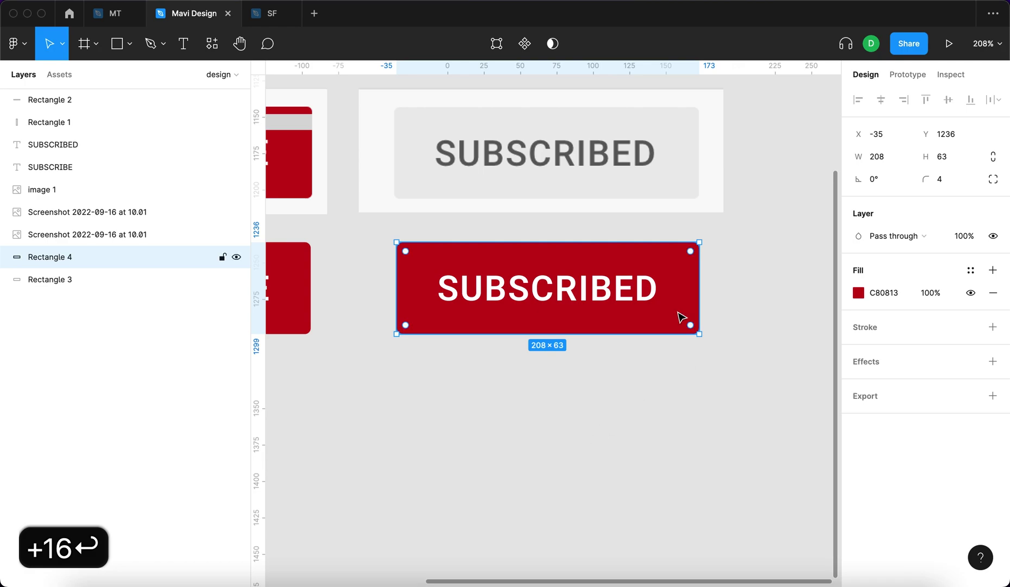
# Step: Fill the SUBSCRIBED button's rectangle with the light grey ECECEC sampled from the reference screenshot
pyautogui.press('i')
pyautogui.click(757, 316)
pyautogui.press('Escape')
# Step: Recolor the SUBSCRIBED text with the dark grey 606060 sampled from the reference lettering
pyautogui.click(650, 300)
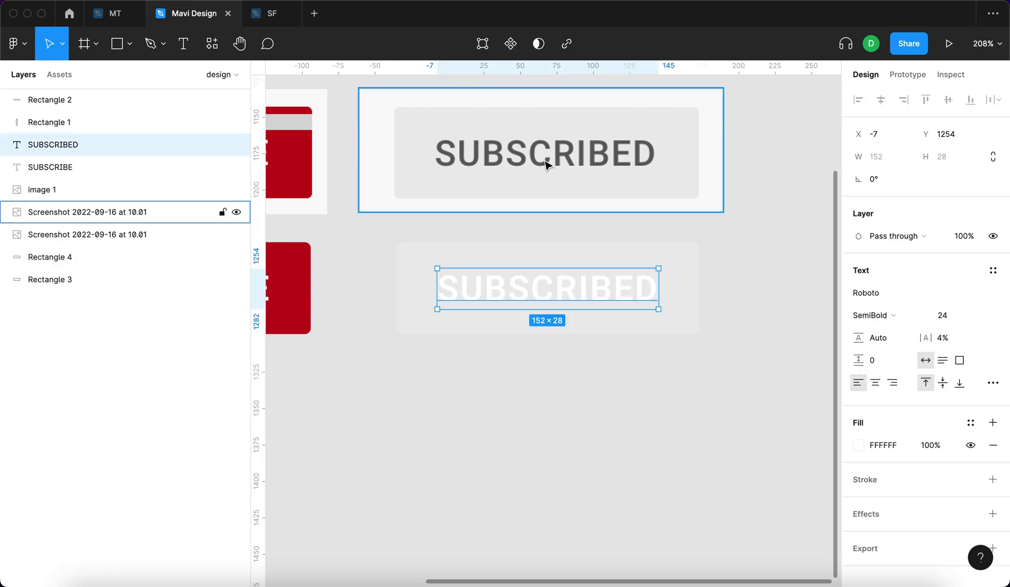
pyautogui.press('i')
pyautogui.scroll(5, 481, 144)
pyautogui.click(496, 142)
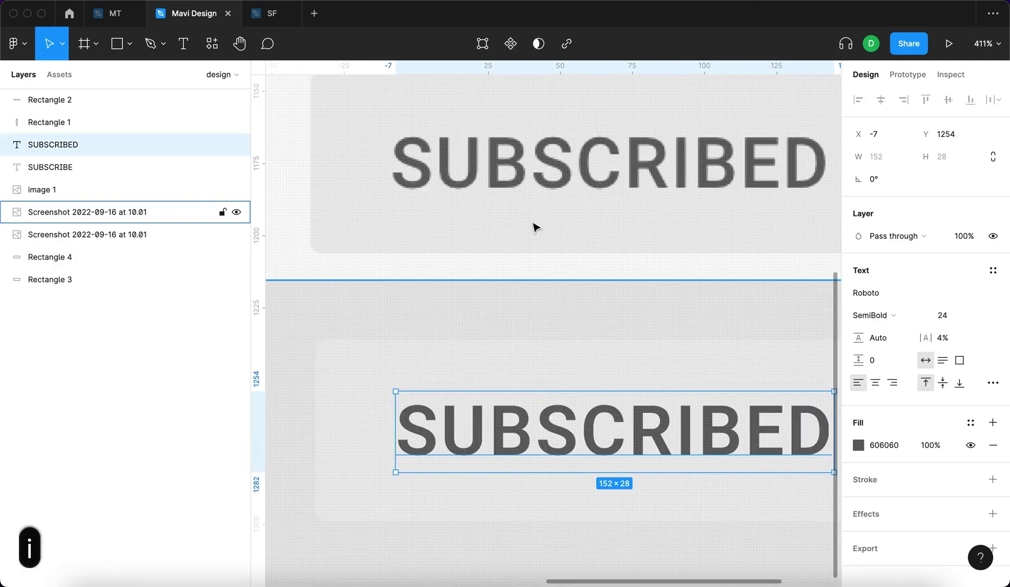
# Step: Move both recreated buttons together farther down, away from the reference screenshots
pyautogui.scroll(-8, 532, 226)
pyautogui.hscroll(-3, 580, 454)
pyautogui.moveTo(533, 354); pyautogui.dragTo(360, 254)
pyautogui.keyDown('shift'); pyautogui.click(389, 267); pyautogui.keyUp('shift')
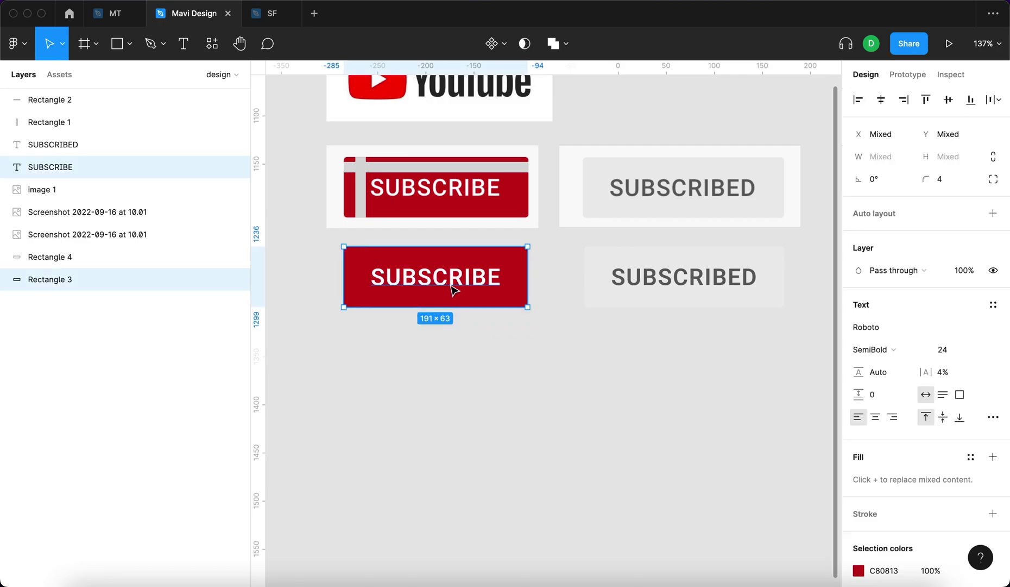
pyautogui.moveTo(454, 292); pyautogui.dragTo(464, 384)
pyautogui.press('Escape')
# Step: Set the canvas background color to white, FFFFFF
pyautogui.scroll(-3, 652, 271)
pyautogui.click(858, 130)
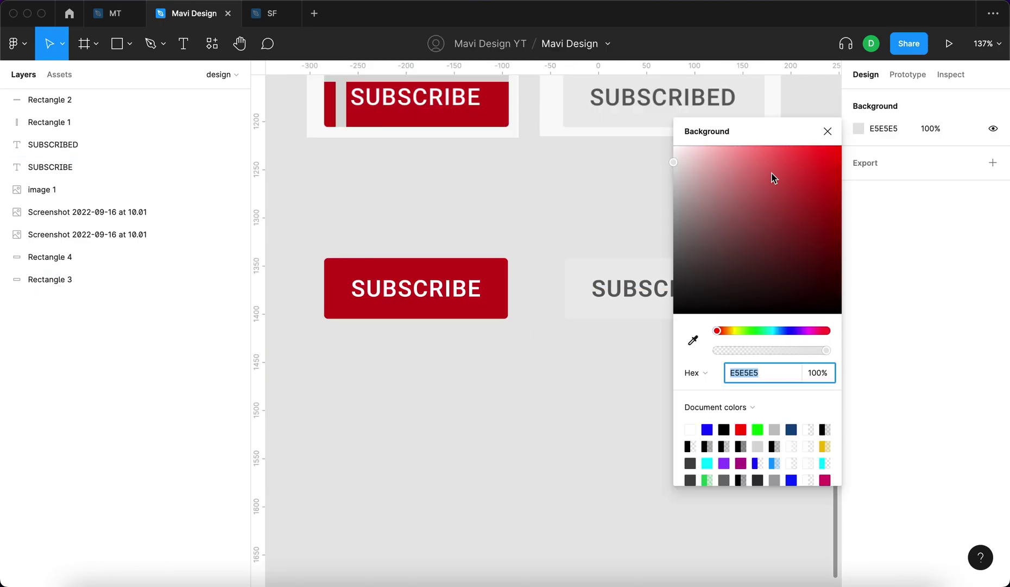
pyautogui.moveTo(766, 179); pyautogui.dragTo(620, 128)
pyautogui.click(827, 130)
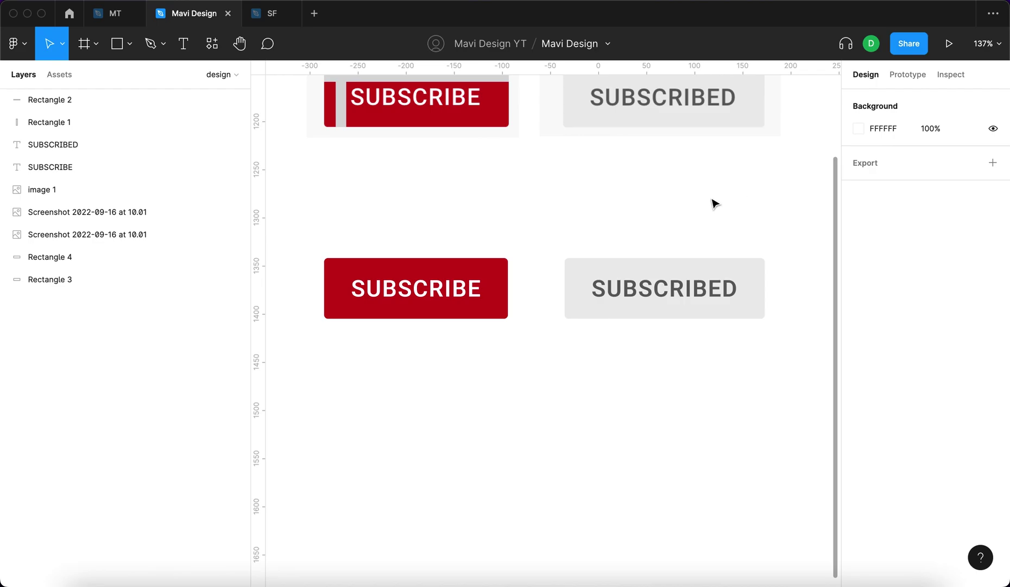
# Step: Group the SUBSCRIBE text with its red rectangle, and the SUBSCRIBED text with its grey rectangle
pyautogui.scroll(2, 643, 395)
pyautogui.moveTo(354, 228); pyautogui.dragTo(485, 438)
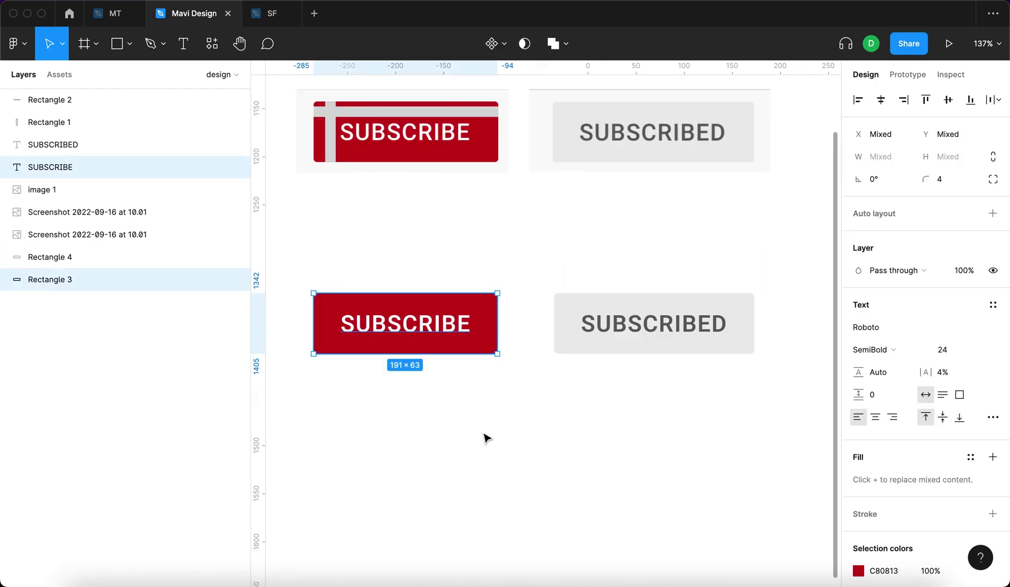
pyautogui.press('super+g')
pyautogui.moveTo(611, 475); pyautogui.dragTo(680, 283)
pyautogui.press('super+g')
pyautogui.click(649, 442)
# Step: Rename the text layers in both button groups to "text"
pyautogui.doubleClick(381, 331)
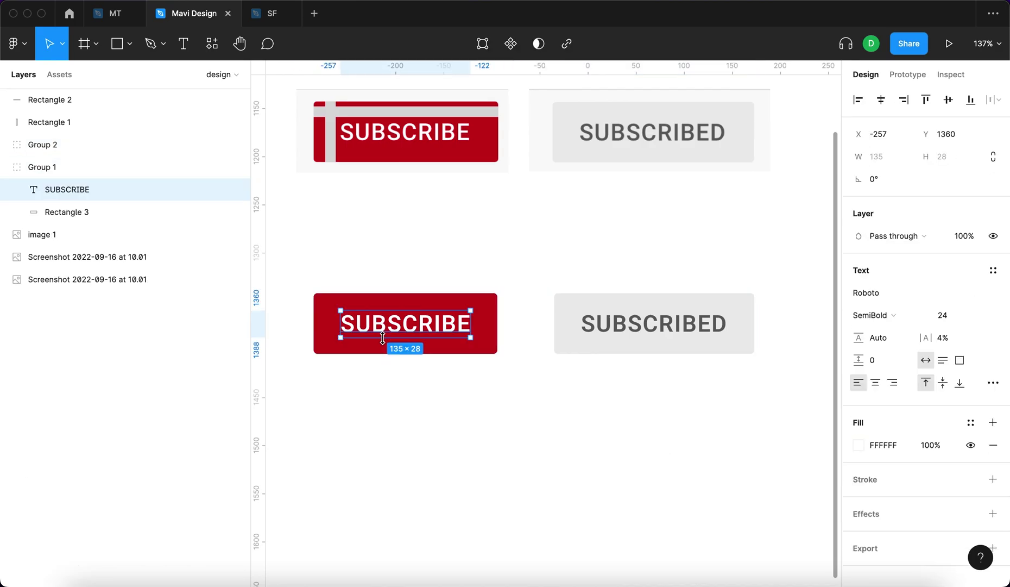
pyautogui.keyDown('shift'); pyautogui.click(619, 322); pyautogui.keyUp('shift')
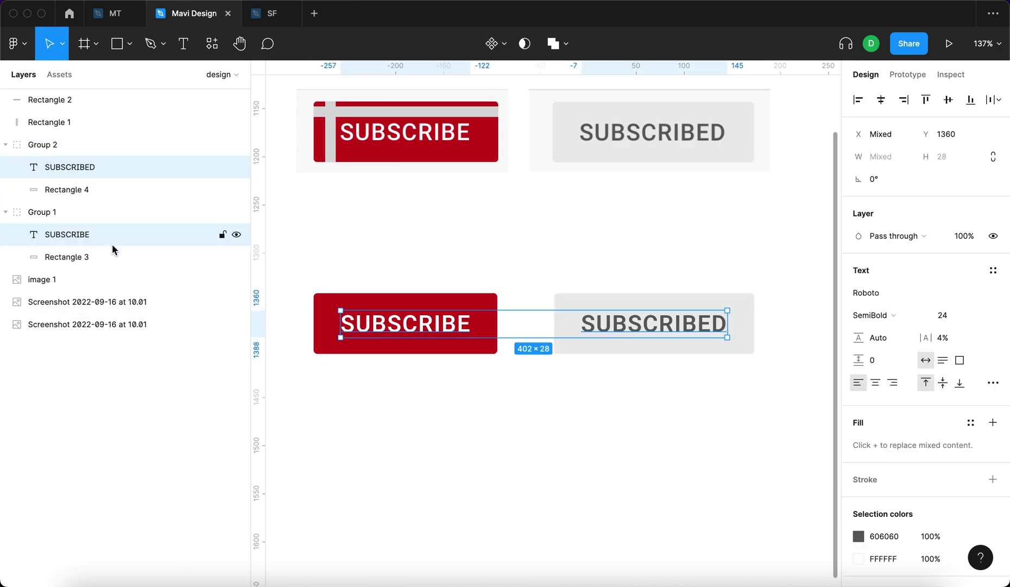
pyautogui.press('super+r')
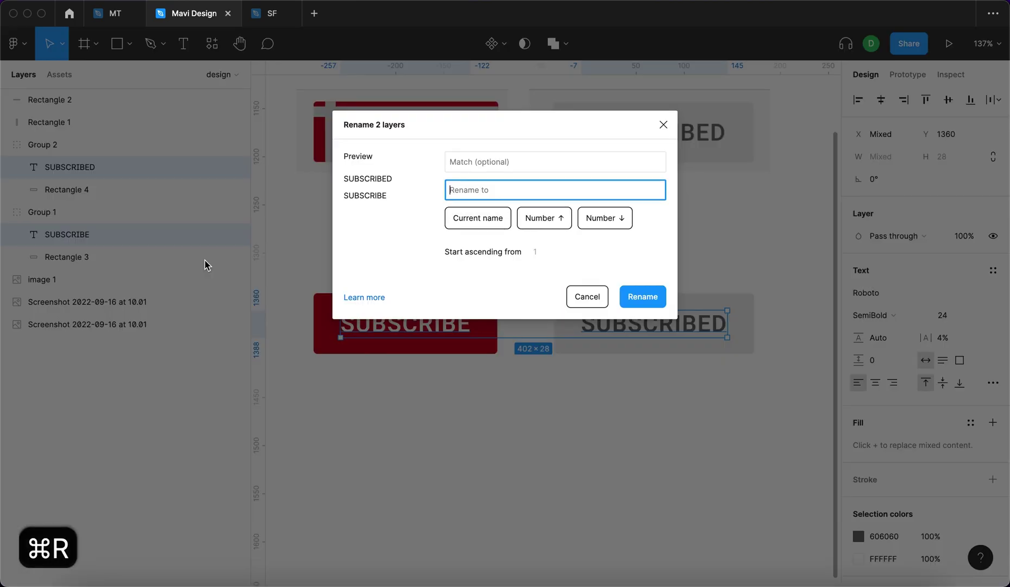
pyautogui.write('text')
pyautogui.click(642, 296)
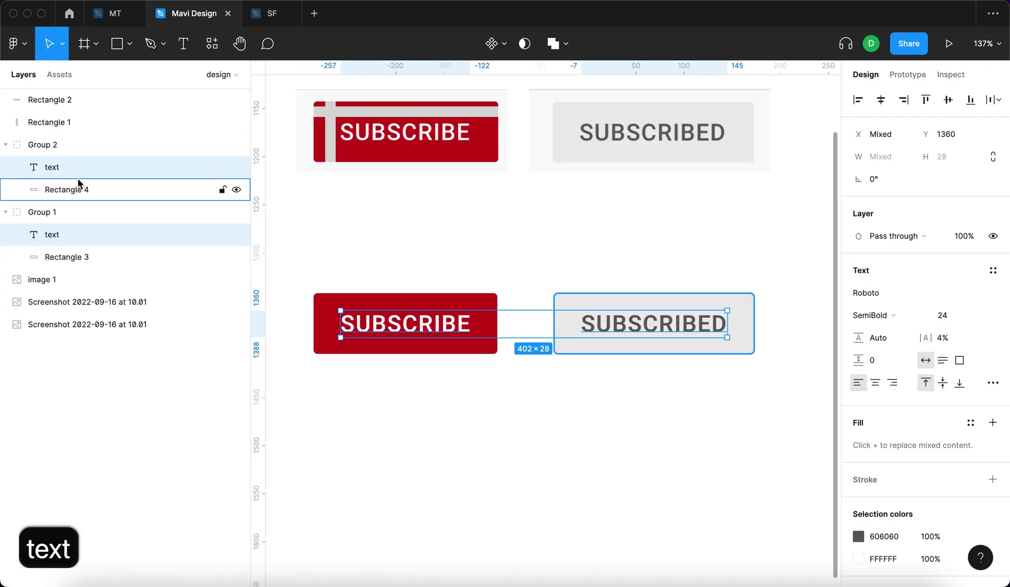
# Step: Rename the rectangle layers in both button groups to "background"
pyautogui.click(328, 346)
pyautogui.keyDown('shift'); pyautogui.click(579, 351); pyautogui.keyUp('shift')
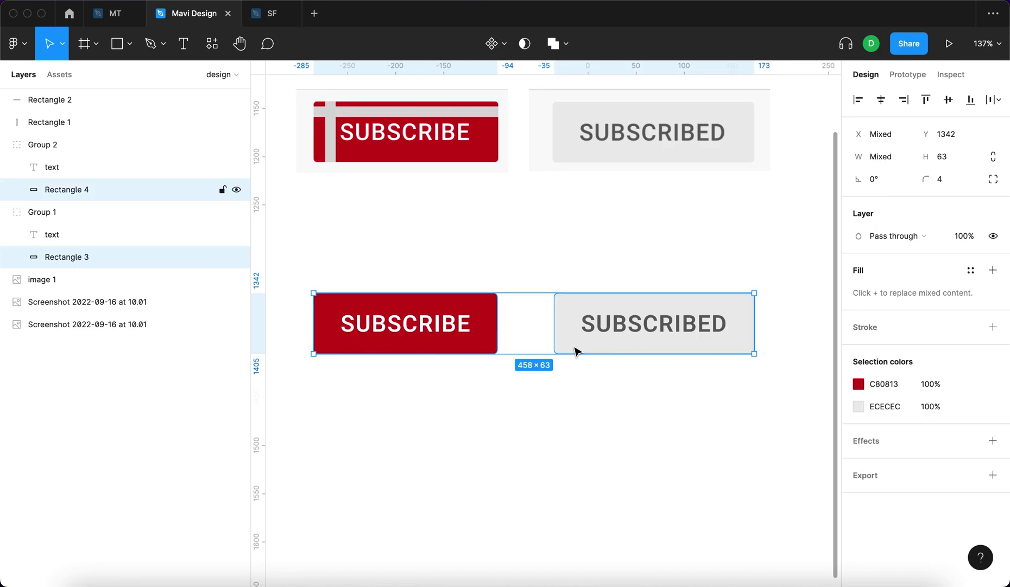
pyautogui.press('super+r')
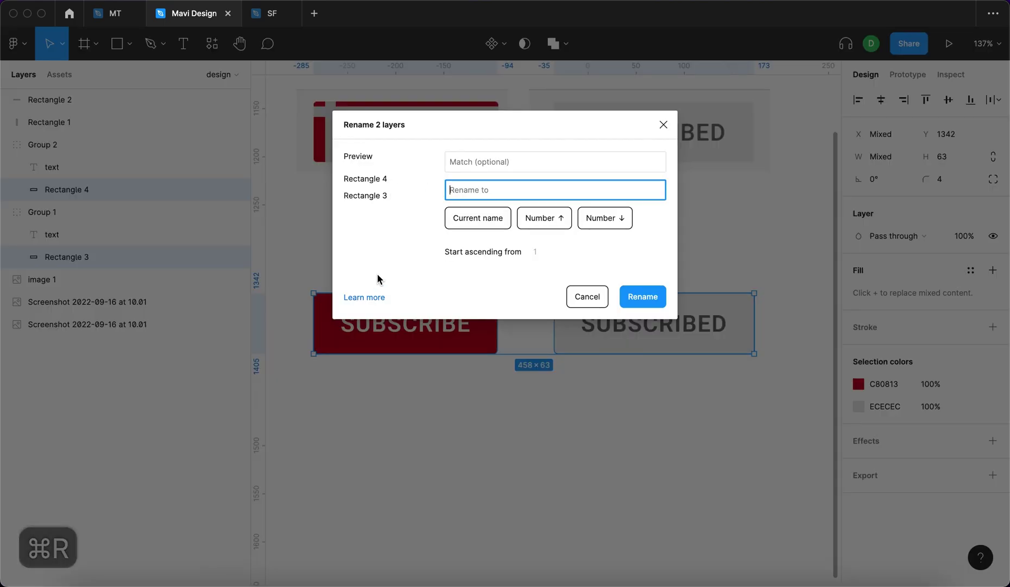
pyautogui.write('background')
pyautogui.press('Return')
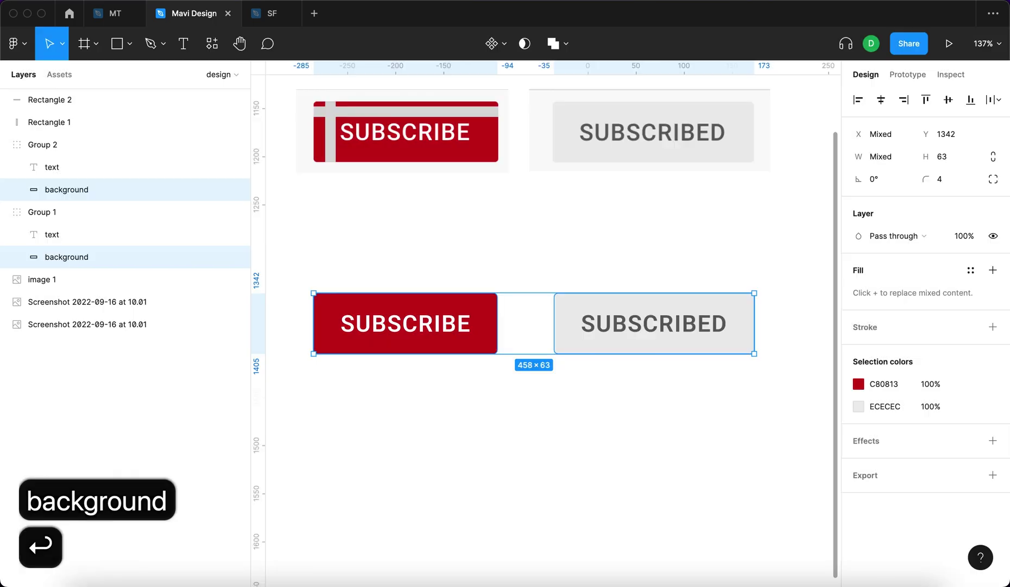
pyautogui.click(81, 211)
pyautogui.click(71, 167)
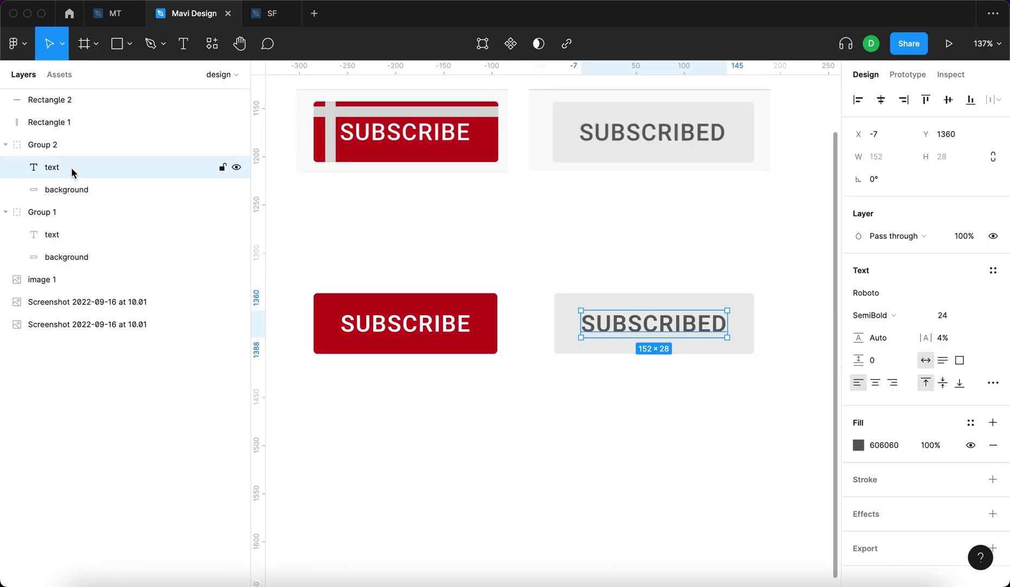
pyautogui.click(84, 242)
pyautogui.click(499, 476)
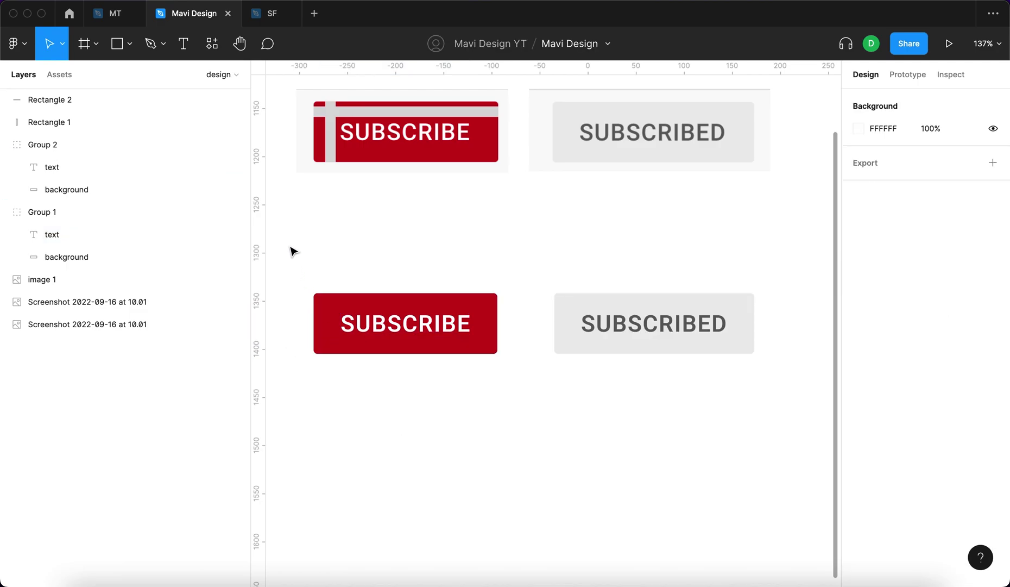
# Step: Combine the two button groups into a component set named "subscribe button"
pyautogui.moveTo(291, 250); pyautogui.dragTo(778, 416)
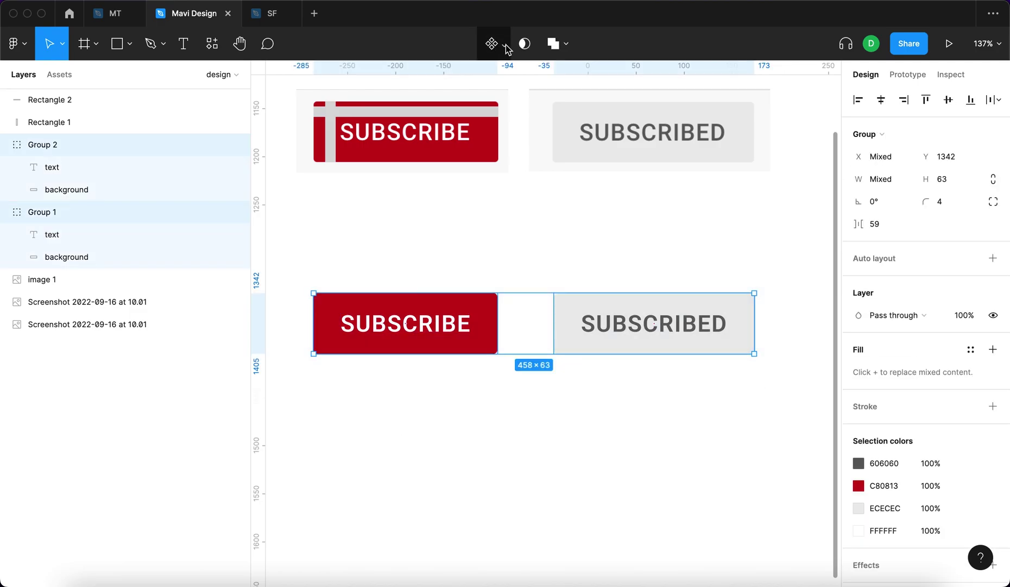
pyautogui.click(507, 48)
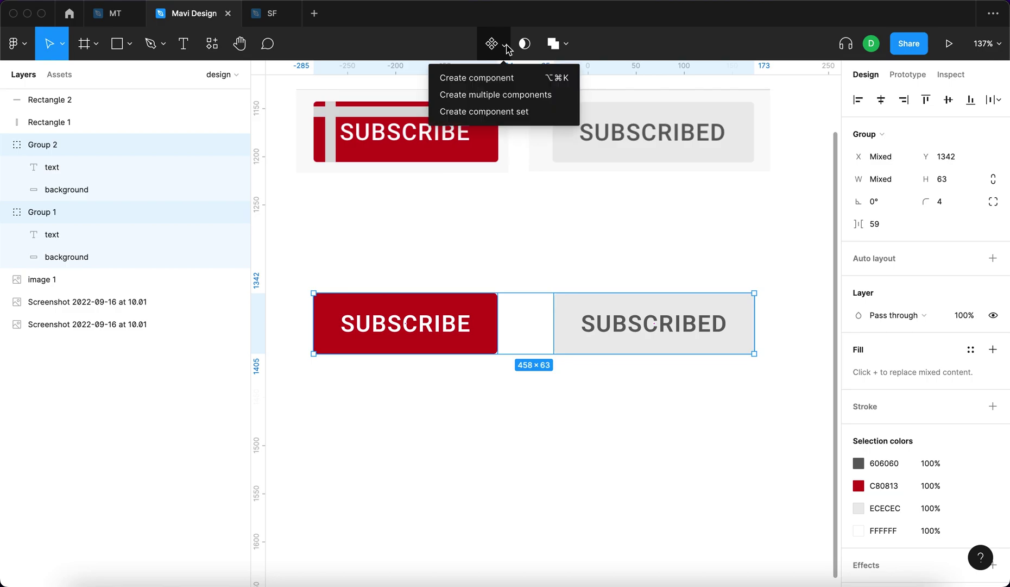
pyautogui.click(551, 111)
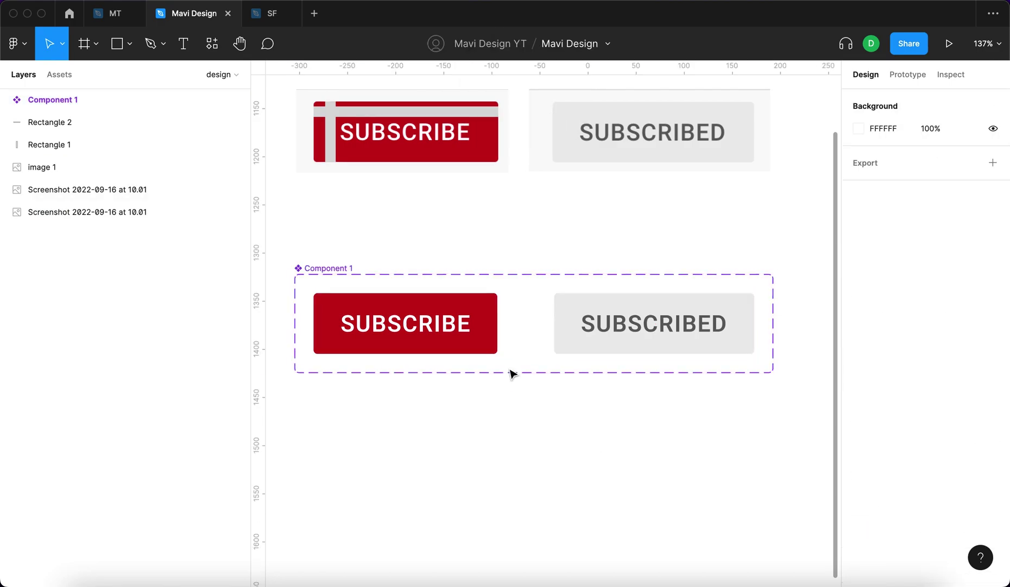
pyautogui.click(331, 268)
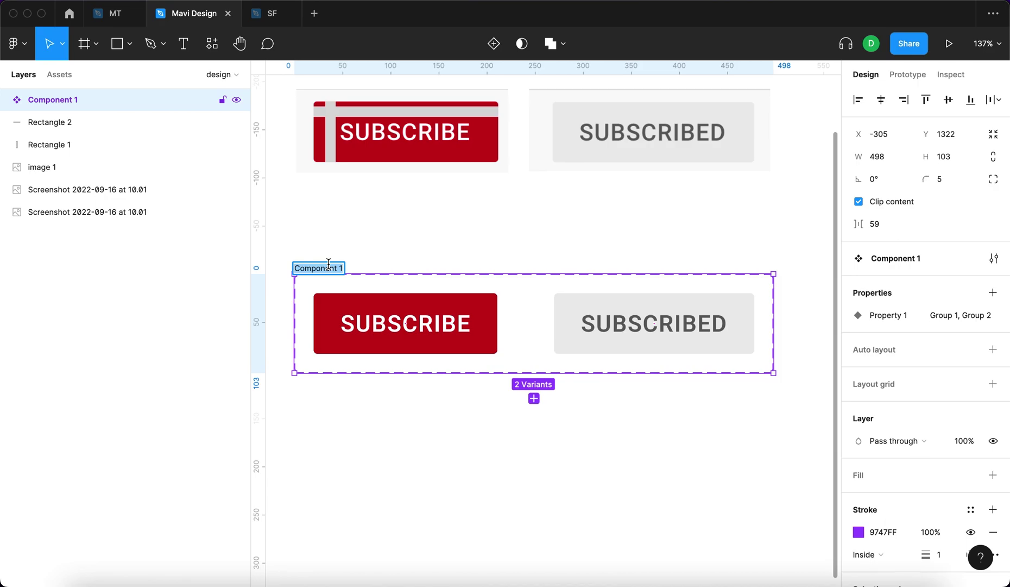
pyautogui.write('subscribe button')
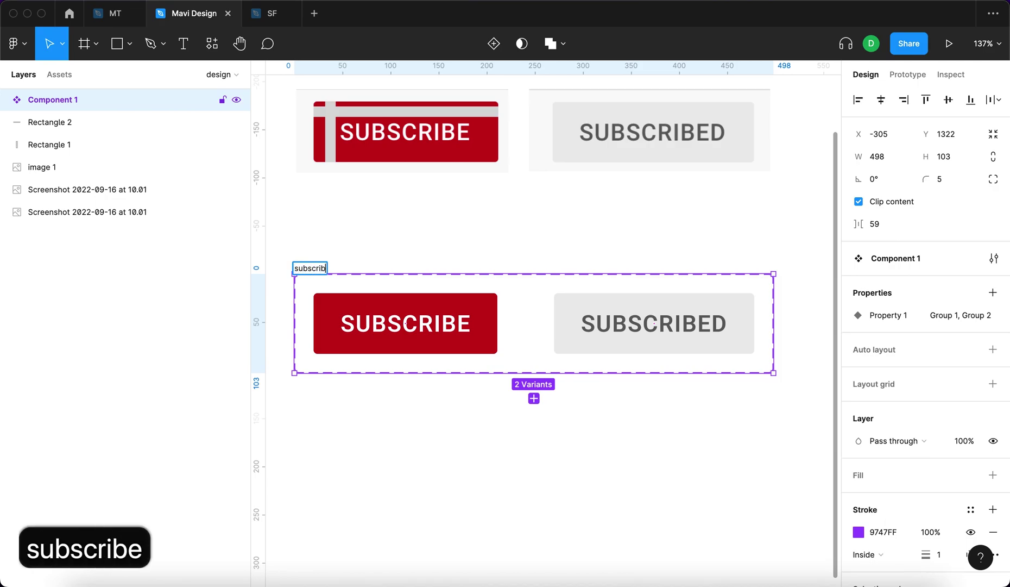
pyautogui.press('Return')
# Step: Enlarge the subscribe button component set to about 719 × 245 and rename its variant property to "state"
pyautogui.click(357, 241)
pyautogui.scroll(-5, 354, 247)
pyautogui.click(354, 256)
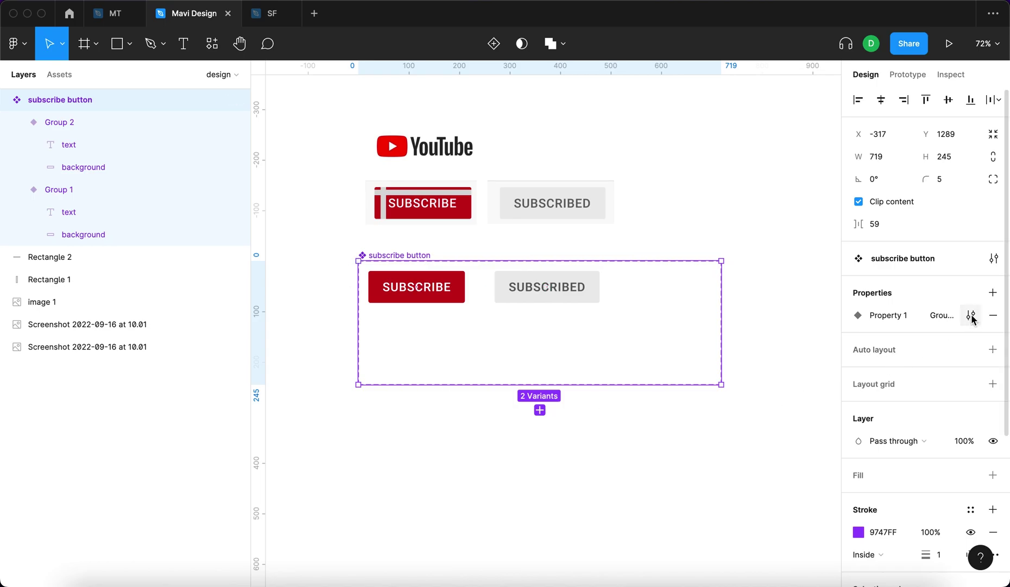
pyautogui.click(971, 316)
pyautogui.write('state')
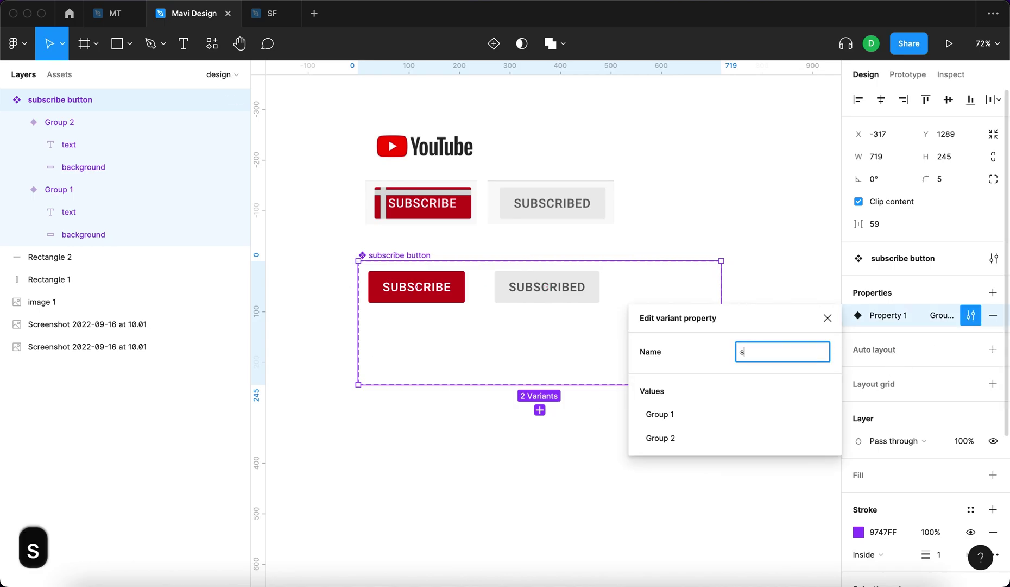
pyautogui.press('Return')
# Step: Name the red variant's state "default" and the grey variant's state "subscribed"
pyautogui.click(924, 337)
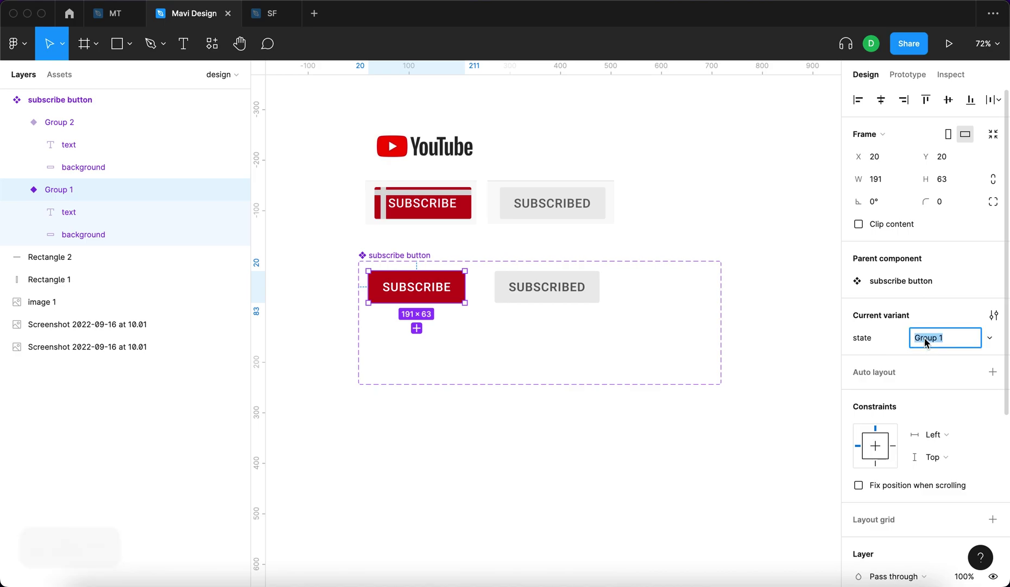
pyautogui.write('default')
pyautogui.press('Return')
pyautogui.click(555, 284)
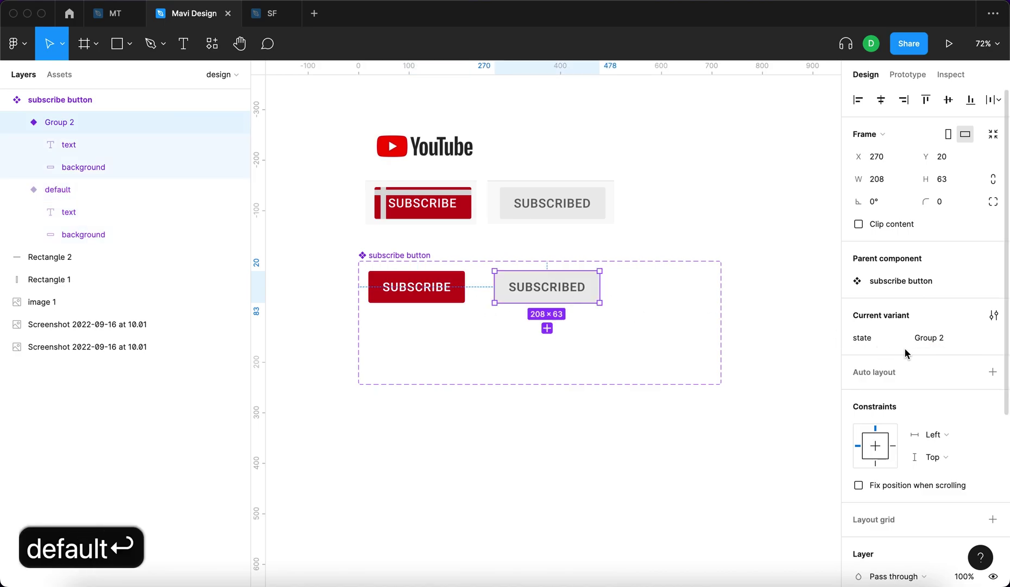
pyautogui.write('subscribed')
pyautogui.press('Return')
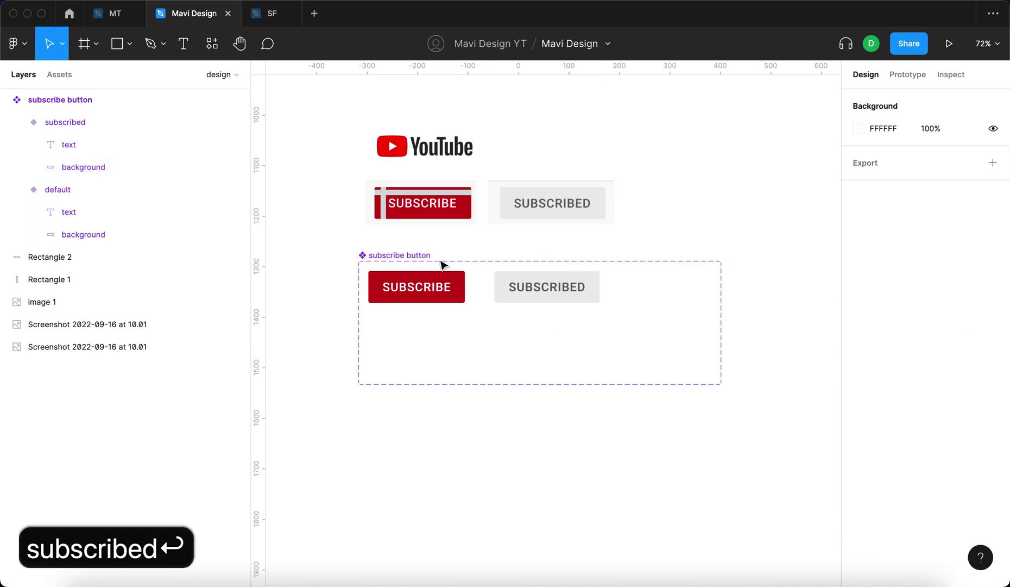
# Step: Reposition and widen the component set, and move the SUBSCRIBED variant farther away from the SUBSCRIBE variant
pyautogui.moveTo(509, 261); pyautogui.dragTo(447, 288)
pyautogui.moveTo(660, 336); pyautogui.dragTo(710, 334)
pyautogui.click(518, 323)
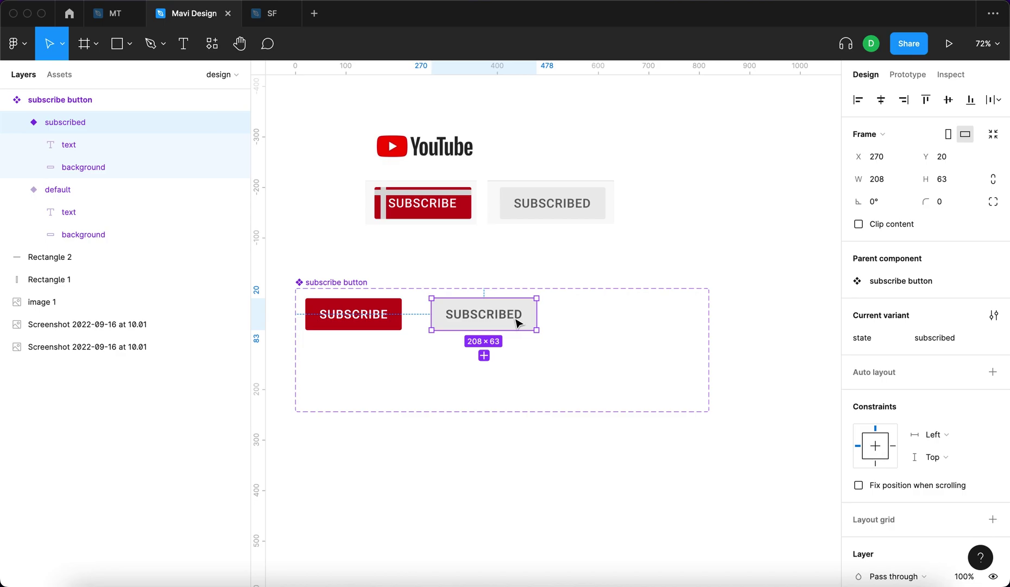
pyautogui.moveTo(518, 323); pyautogui.dragTo(599, 323)
# Step: Add a third variant from the default button, placed below and between the other two, with the state "pressed down"
pyautogui.click(363, 326)
pyautogui.click(353, 355)
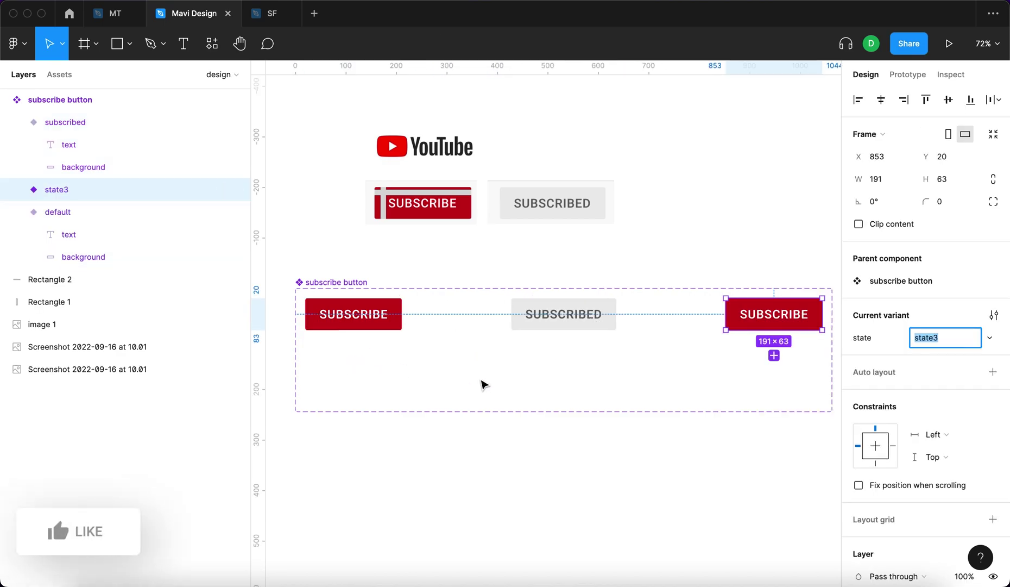
pyautogui.moveTo(762, 314); pyautogui.dragTo(427, 356)
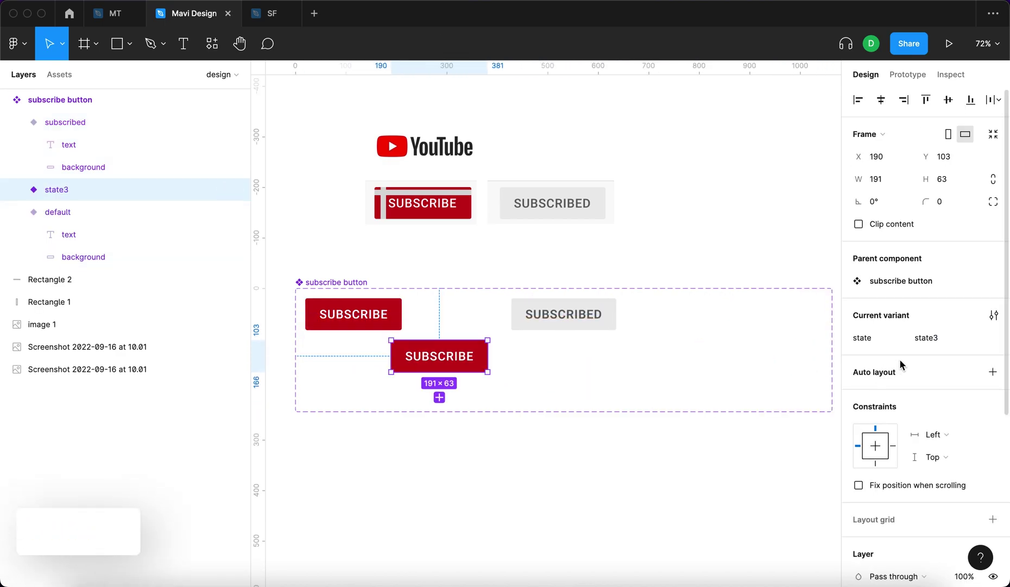
pyautogui.write('pressed down')
pyautogui.press('Return')
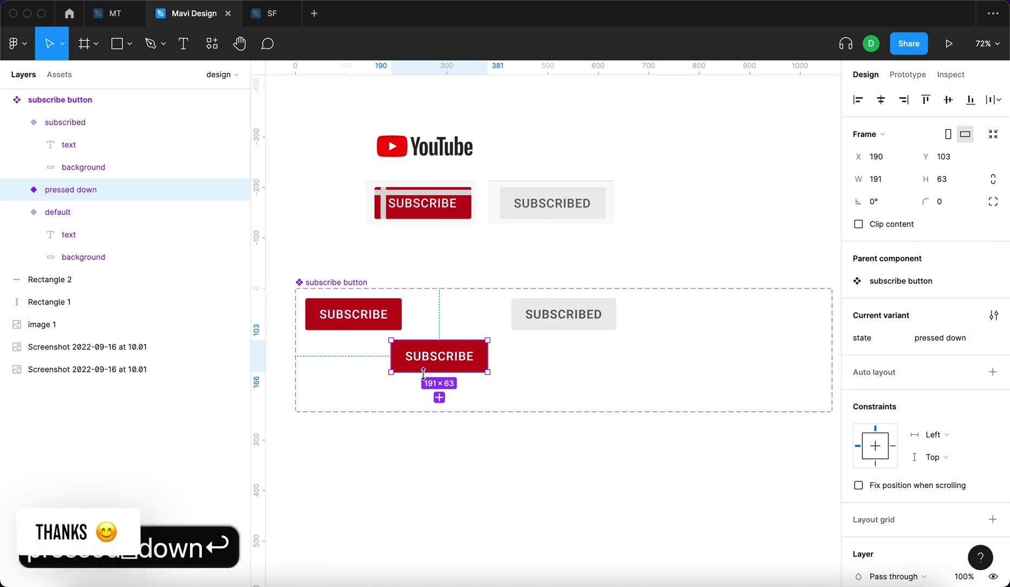
# Step: Position the pressed down variant in line between the other two and scale its text and background to about 154.62 × 51 from the centre
pyautogui.scroll(5, 424, 373)
pyautogui.moveTo(423, 356); pyautogui.dragTo(463, 301)
pyautogui.press('Return')
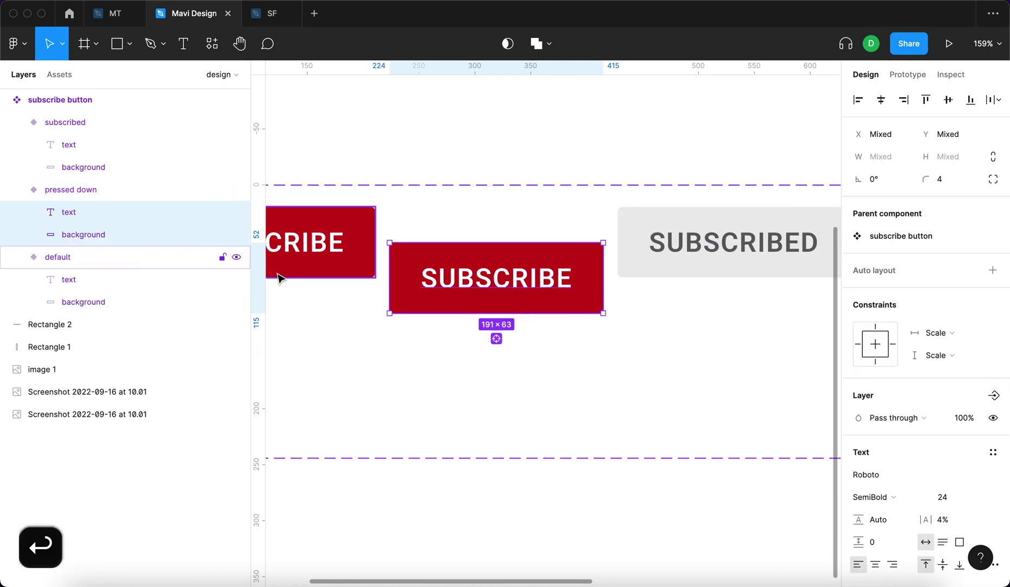
pyautogui.press('k')
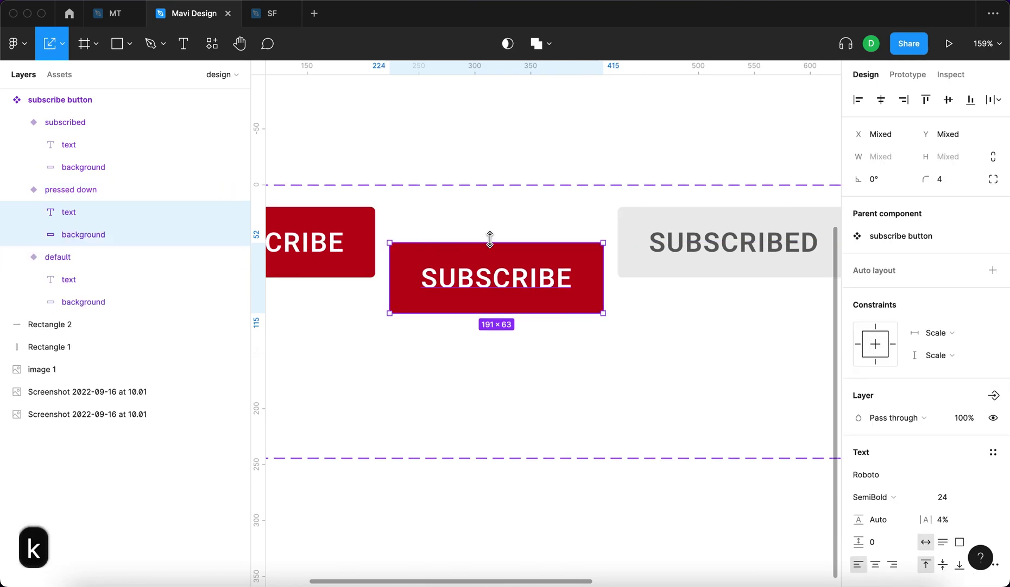
pyautogui.scroll(5, 491, 239)
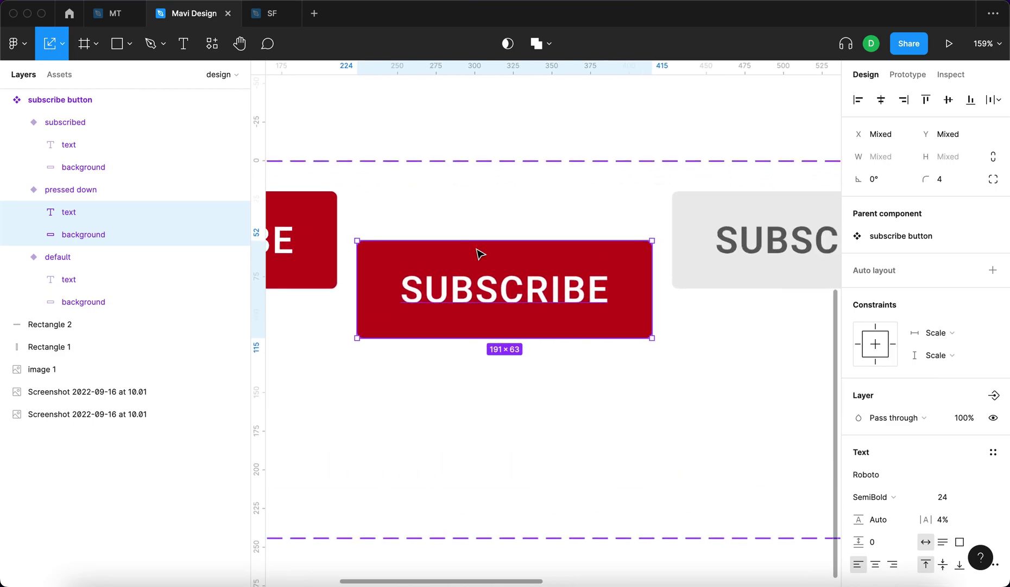
pyautogui.moveTo(507, 239); pyautogui.dragTo(505, 252)
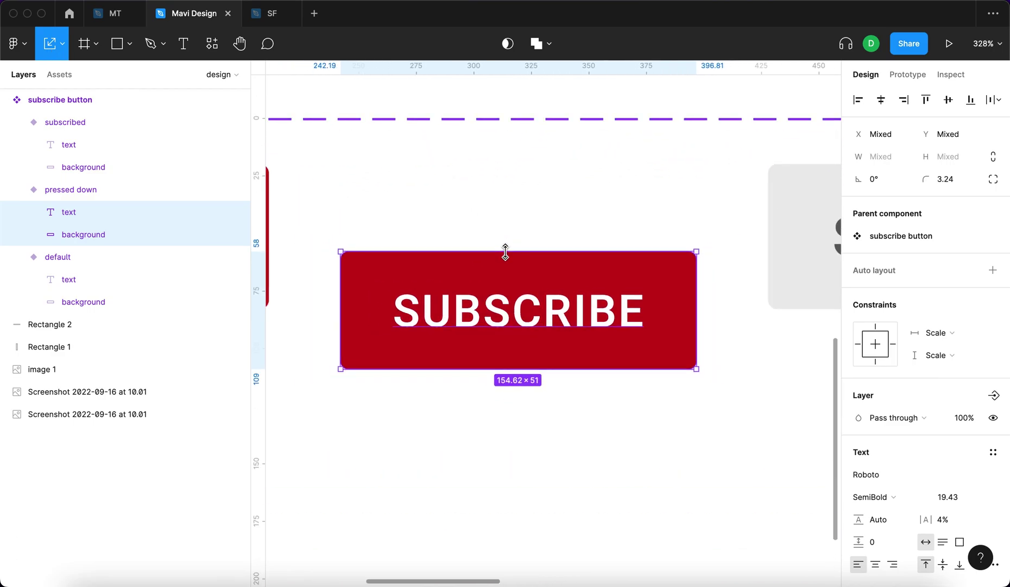
pyautogui.moveTo(622, 381); pyautogui.dragTo(623, 340)
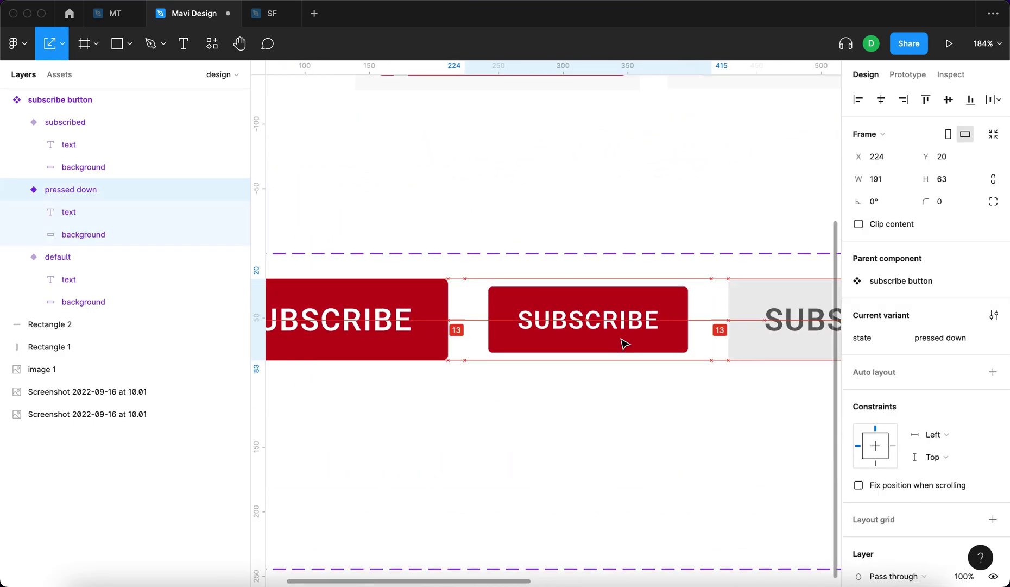
# Step: Darken the red fill of the pressed down variant's background
pyautogui.click(652, 362)
pyautogui.doubleClick(665, 342)
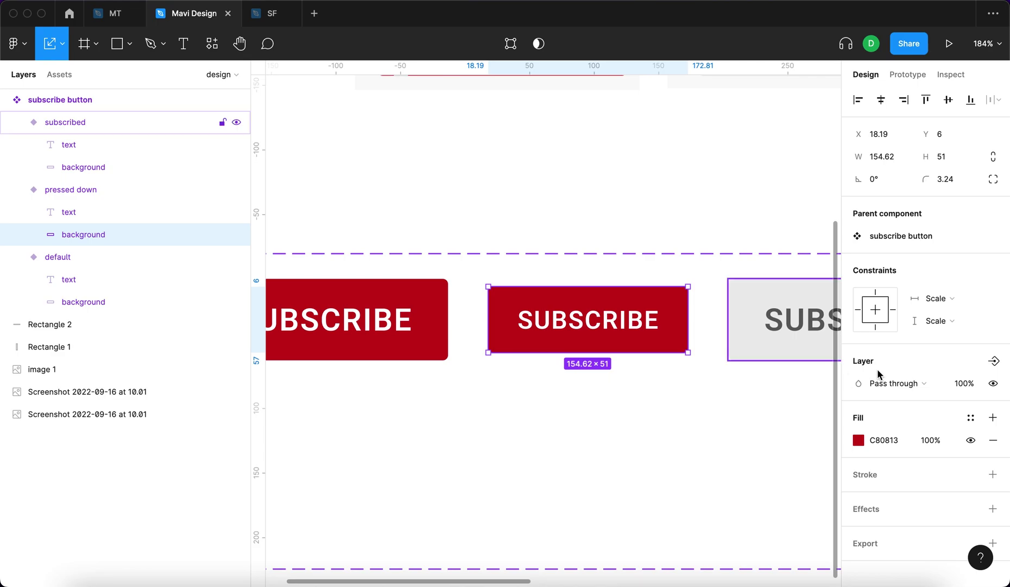
pyautogui.click(859, 441)
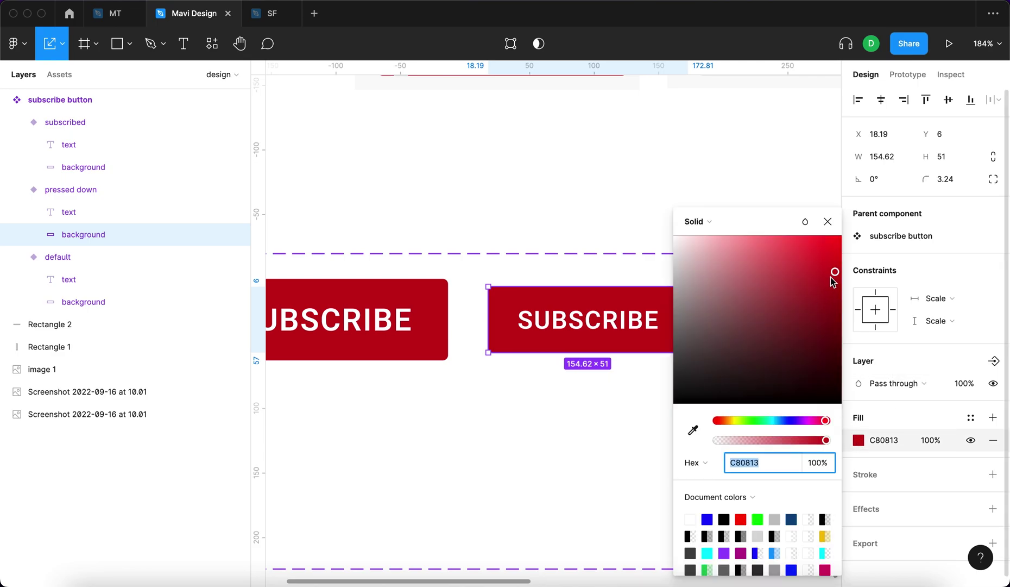
pyautogui.moveTo(834, 282); pyautogui.dragTo(836, 294)
pyautogui.press('v')
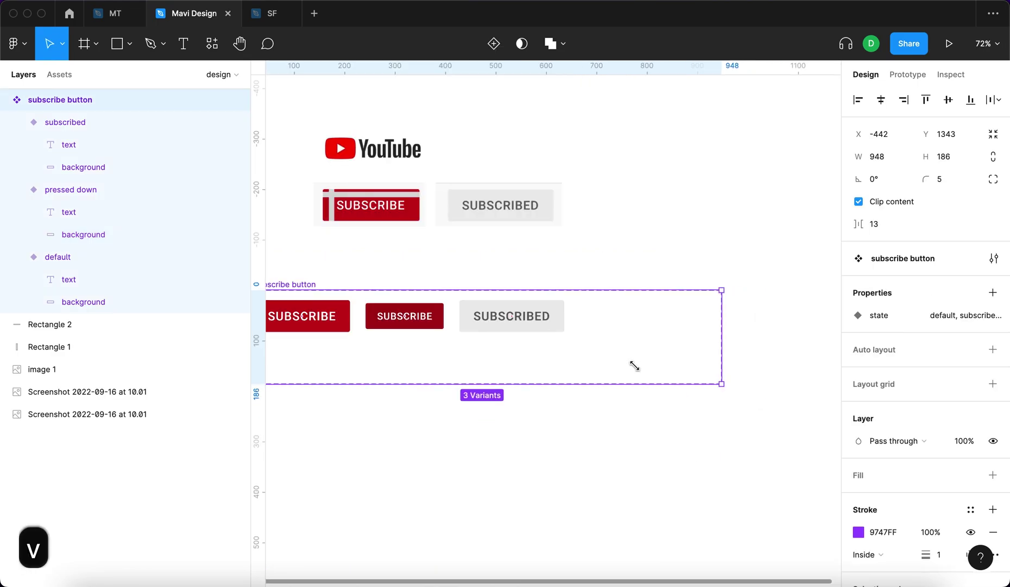
# Step: Shrink the component set to about 128 high around its three variants and move it closer to the reference screenshots
pyautogui.moveTo(629, 365); pyautogui.dragTo(593, 358)
pyautogui.click(593, 437)
pyautogui.hscroll(-3, 590, 434)
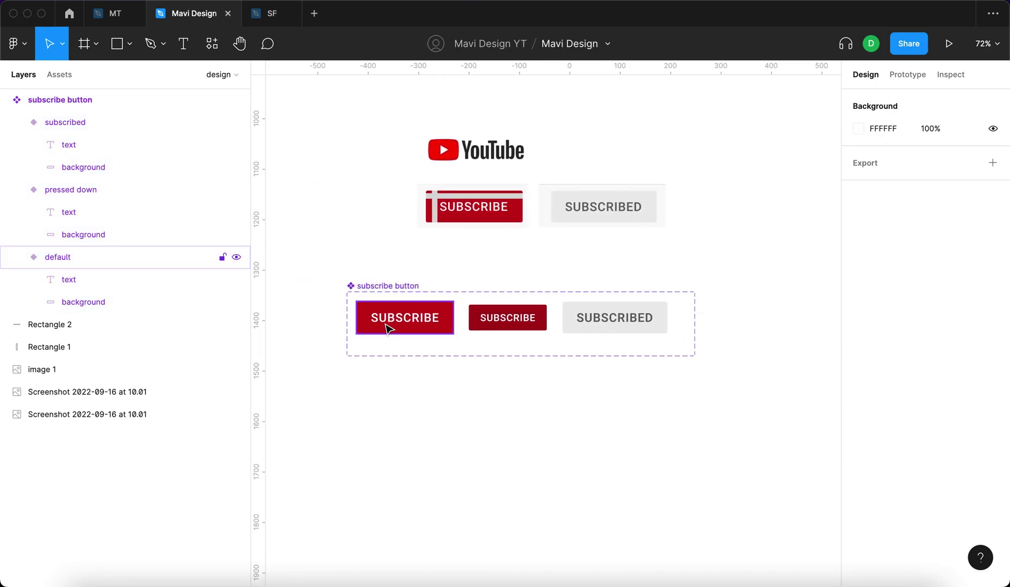
pyautogui.scroll(4, 386, 324)
pyautogui.moveTo(383, 276); pyautogui.dragTo(355, 232)
# Step: Connect the default variant to the pressed down variant with a While pressing trigger and a 150 ms Smart animate duration
pyautogui.click(377, 262)
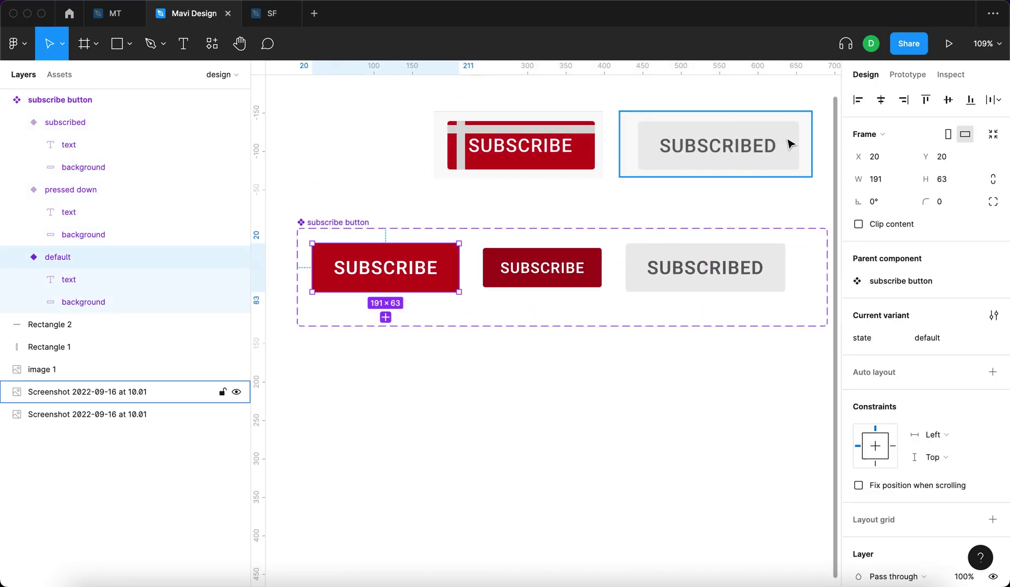
pyautogui.click(908, 74)
pyautogui.moveTo(461, 273)
pyautogui.moveTo(462, 271); pyautogui.dragTo(484, 267)
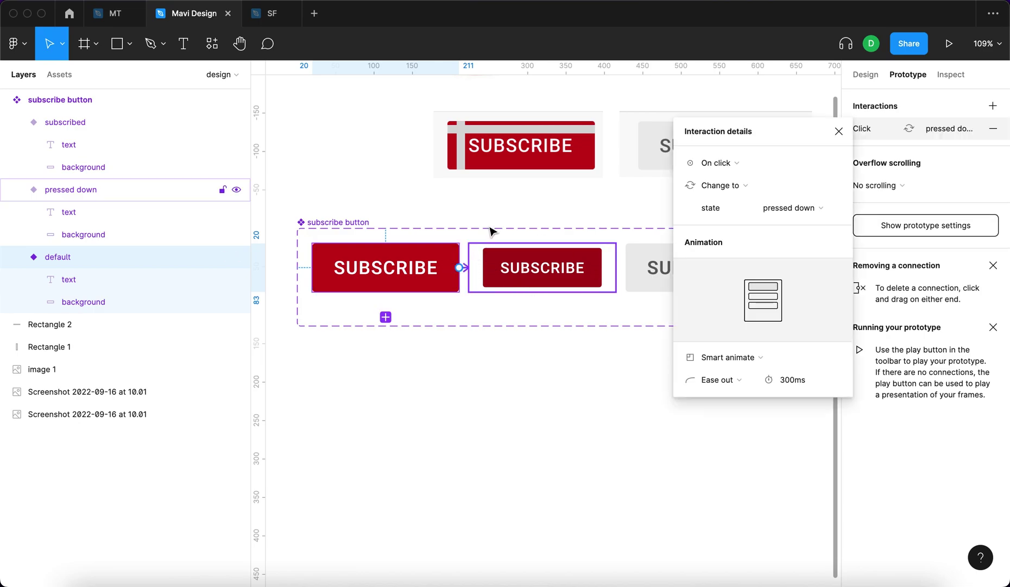
pyautogui.click(735, 168)
pyautogui.click(758, 215)
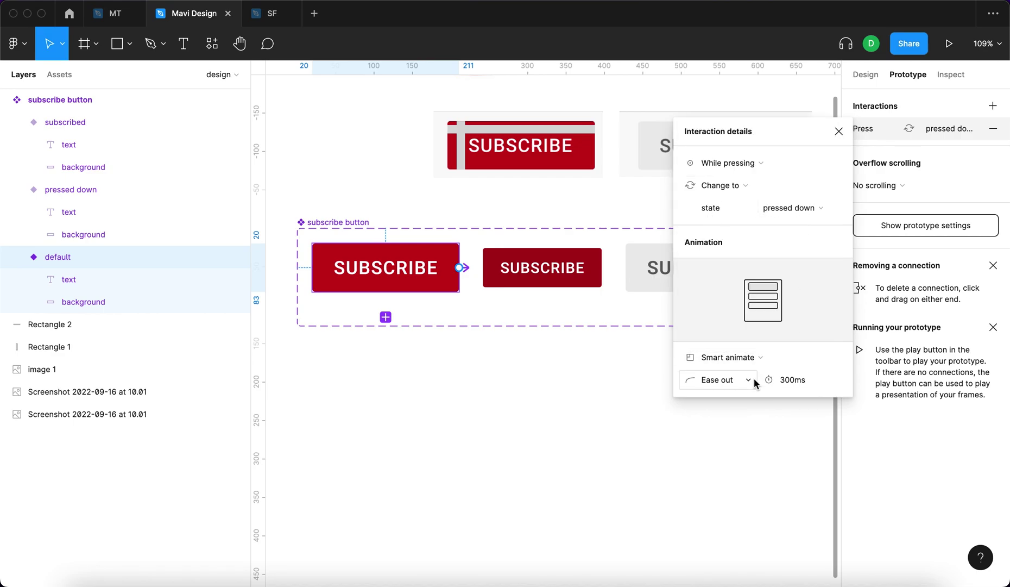
pyautogui.click(791, 381)
pyautogui.write('150')
pyautogui.press('Return')
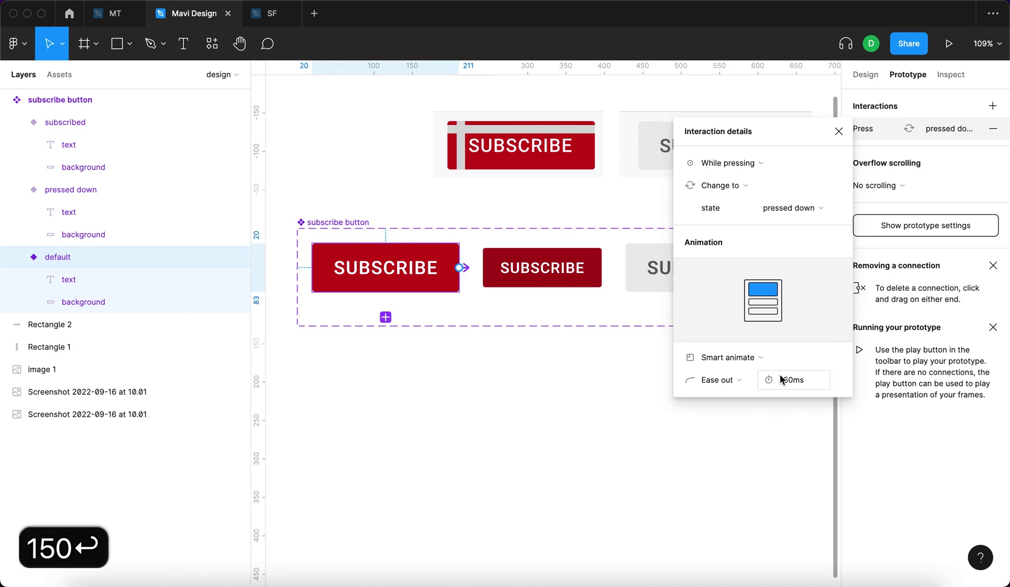
# Step: Connect the pressed down variant to the subscribed variant with a Change to interaction using Smart animate
pyautogui.click(576, 282)
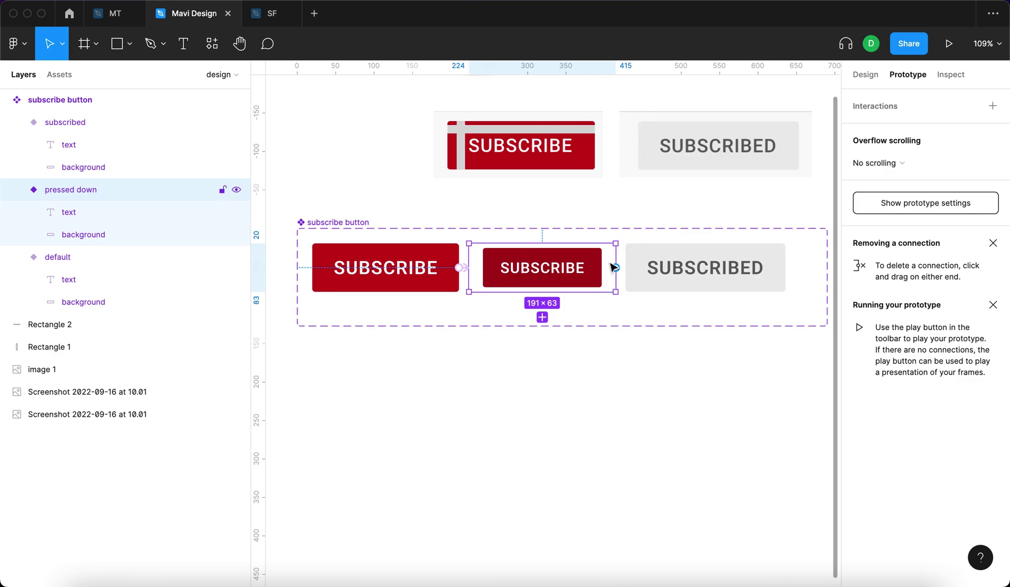
pyautogui.moveTo(616, 269); pyautogui.dragTo(640, 268)
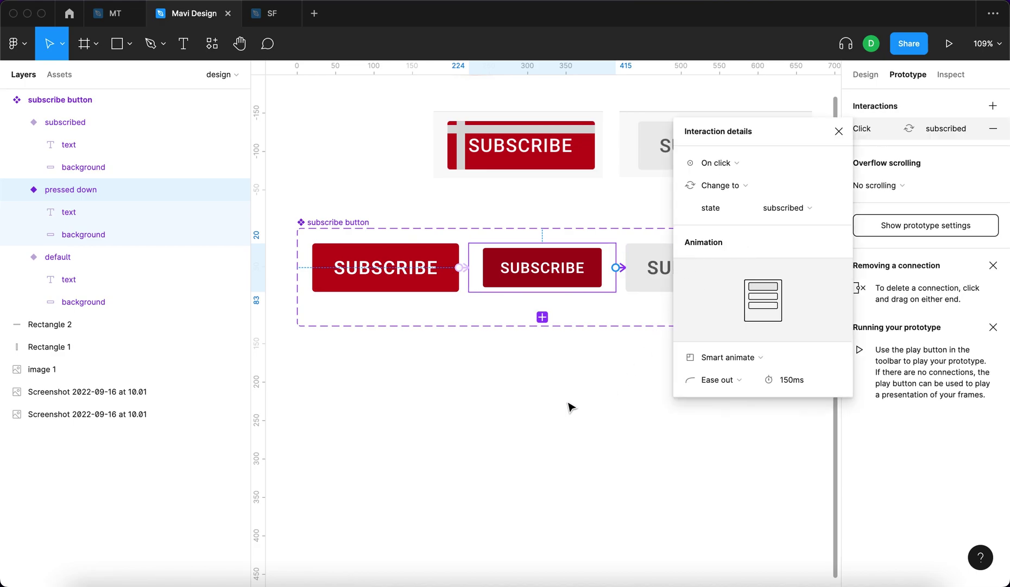
pyautogui.press('Escape')
# Step: Switch the animation from pressed down to subscribed to a custom spring and lengthen its duration to 937 ms
pyautogui.scroll(5, 597, 275)
pyautogui.scroll(3, 608, 269)
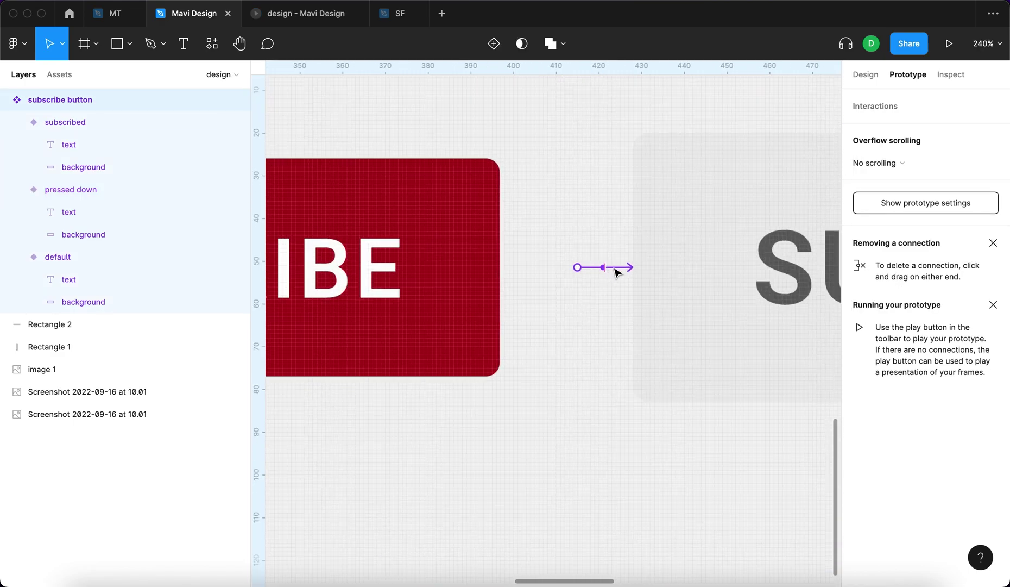
pyautogui.click(617, 272)
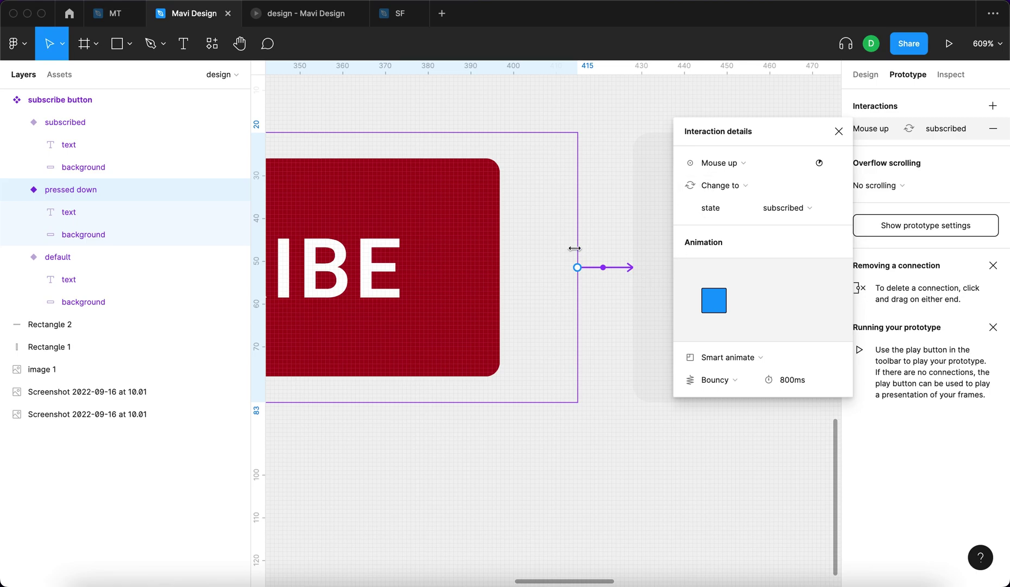
pyautogui.scroll(-5, 629, 269)
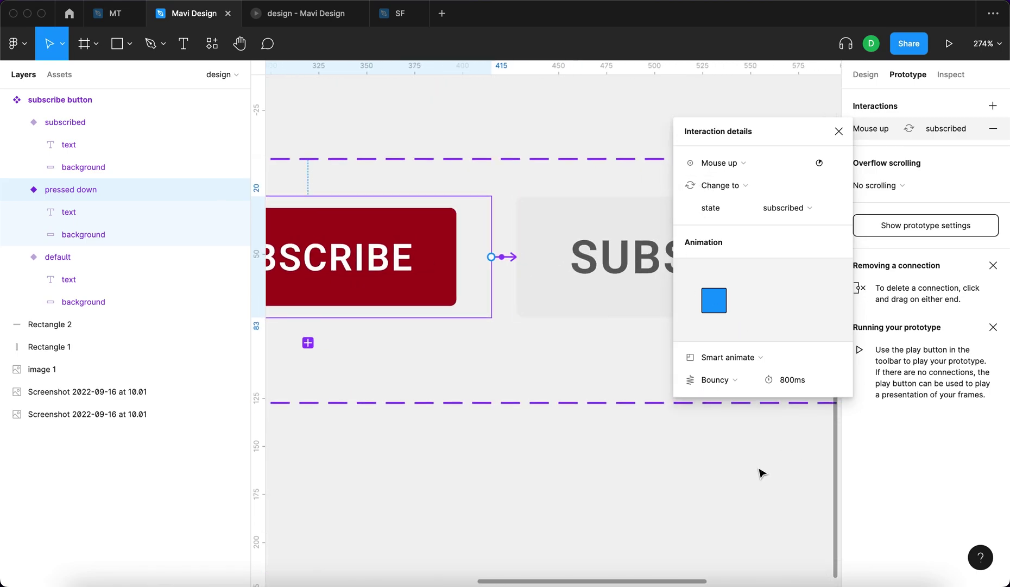
pyautogui.click(740, 383)
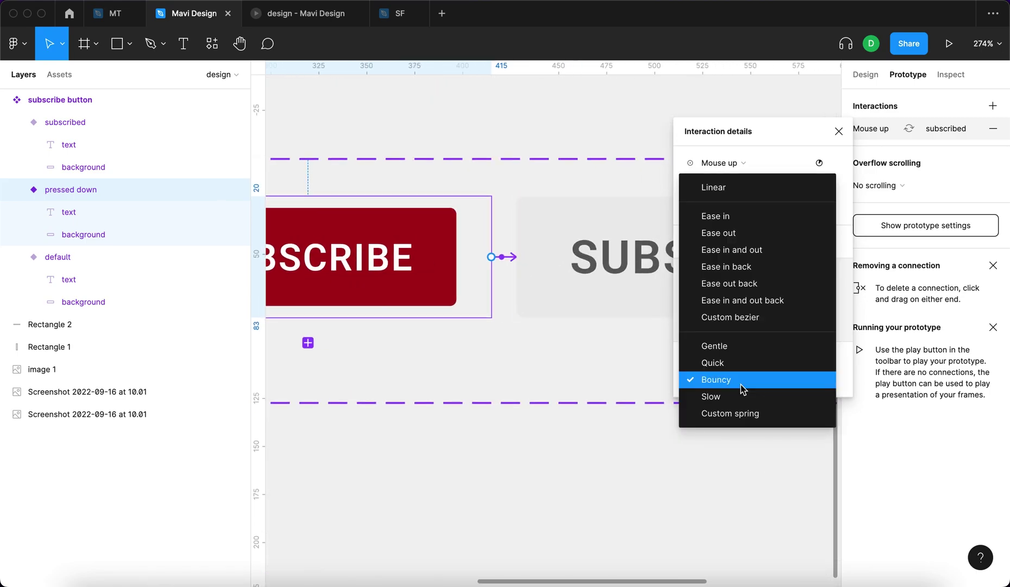
pyautogui.click(748, 416)
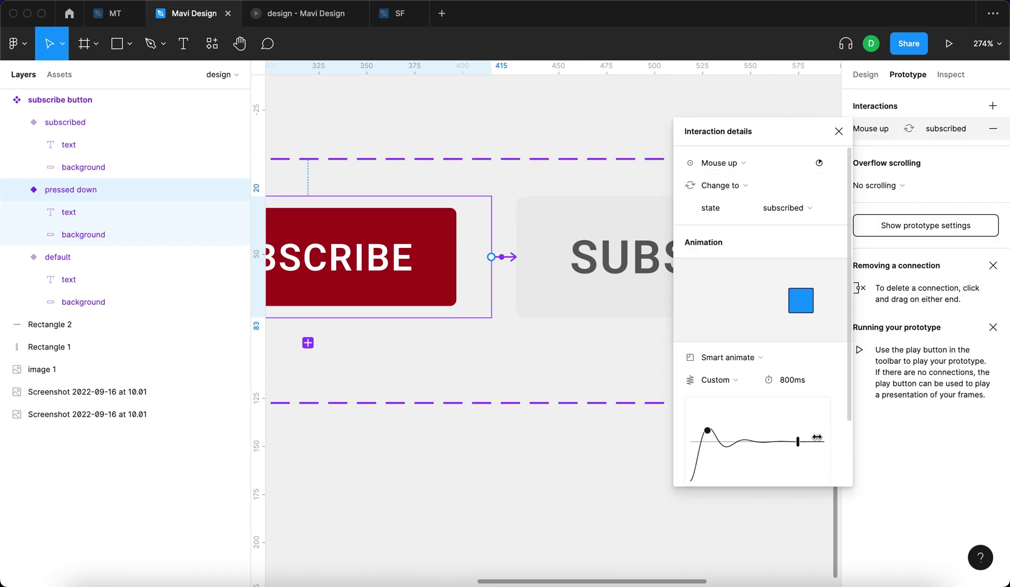
pyautogui.moveTo(816, 438)
pyautogui.mouseDown()
pyautogui.moveTo(752, 442)
pyautogui.moveTo(816, 441)
pyautogui.mouseUp()
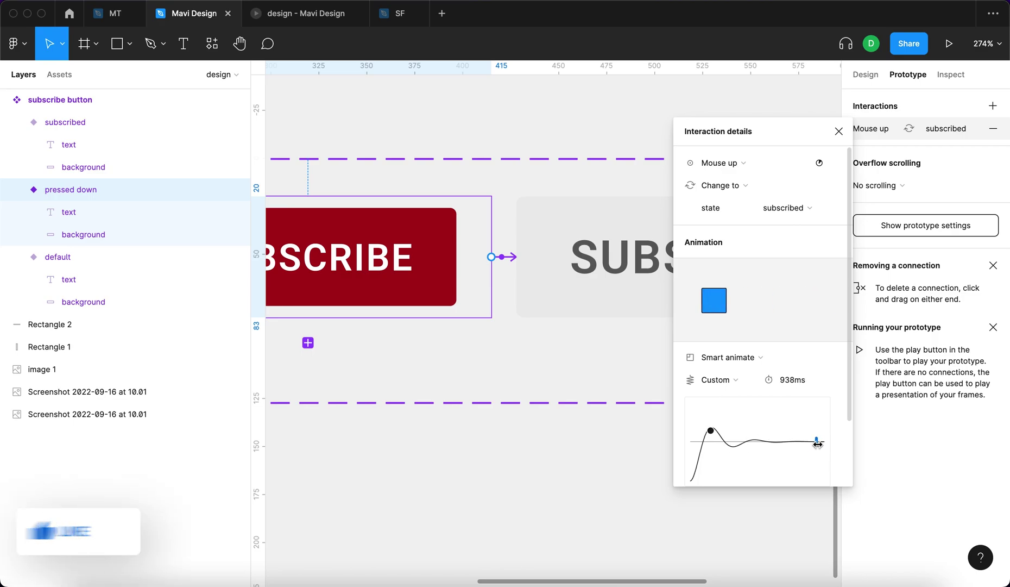
pyautogui.click(838, 131)
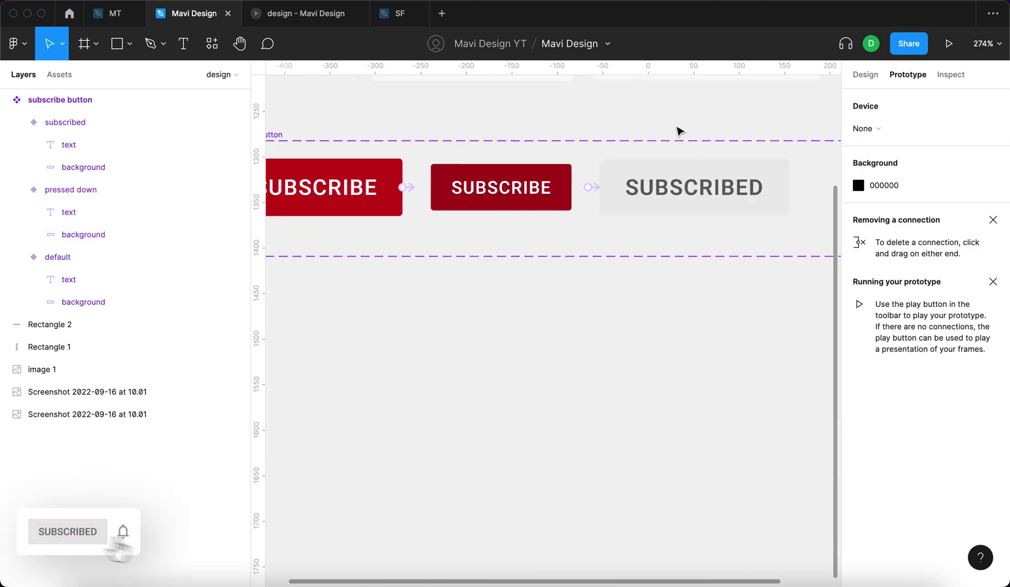
# Step: Narrow the subscribe button component set to fit closer around its variants
pyautogui.scroll(-2, 677, 130)
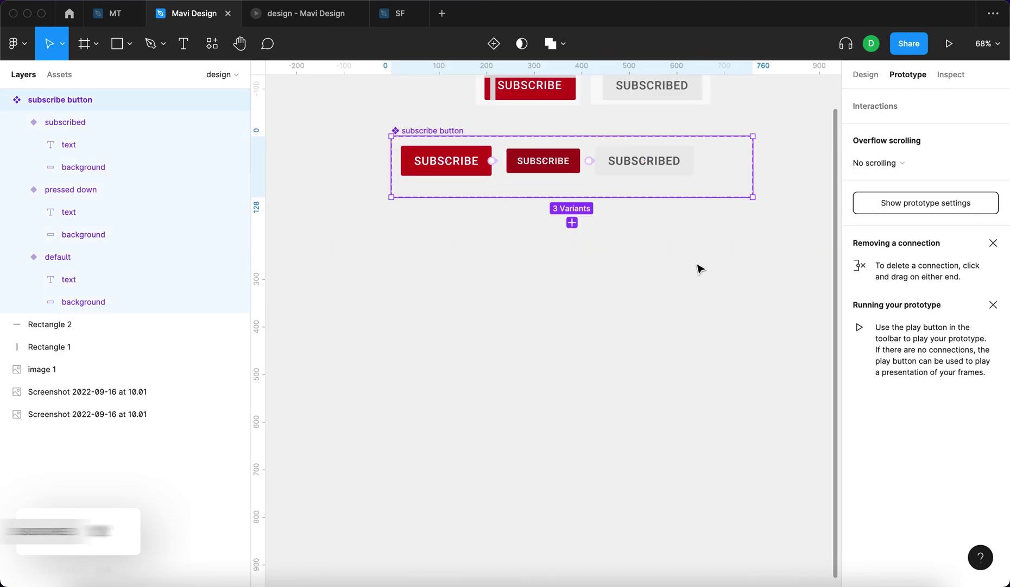
pyautogui.click(694, 283)
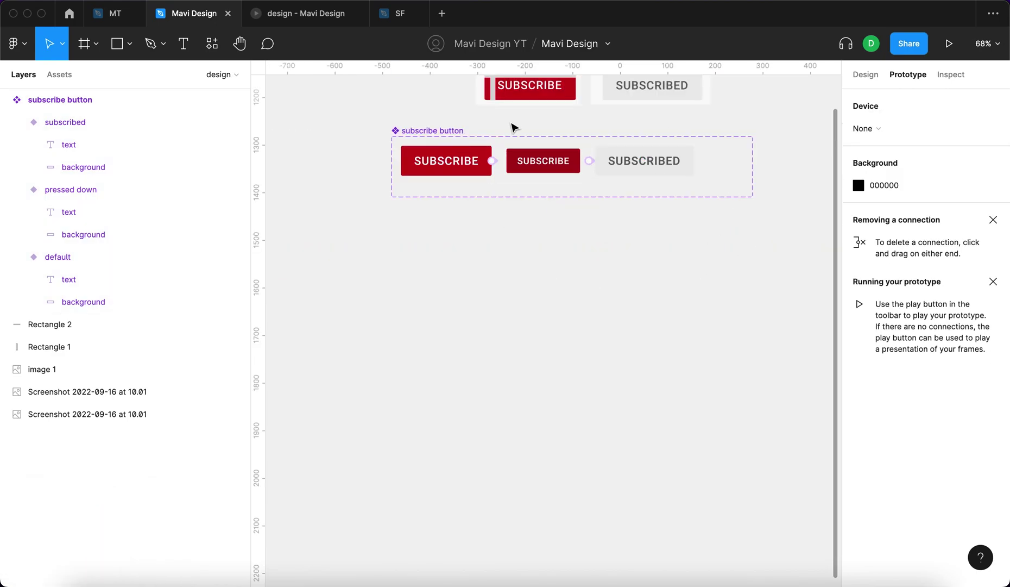
pyautogui.click(458, 129)
pyautogui.click(688, 322)
# Step: Create a new frame below the component set and size it to 800 × 500
pyautogui.press('f')
pyautogui.moveTo(371, 228); pyautogui.dragTo(666, 394)
pyautogui.click(865, 75)
pyautogui.click(888, 179)
pyautogui.write('800')
pyautogui.press('Tab')
pyautogui.write('500')
pyautogui.press('Return')
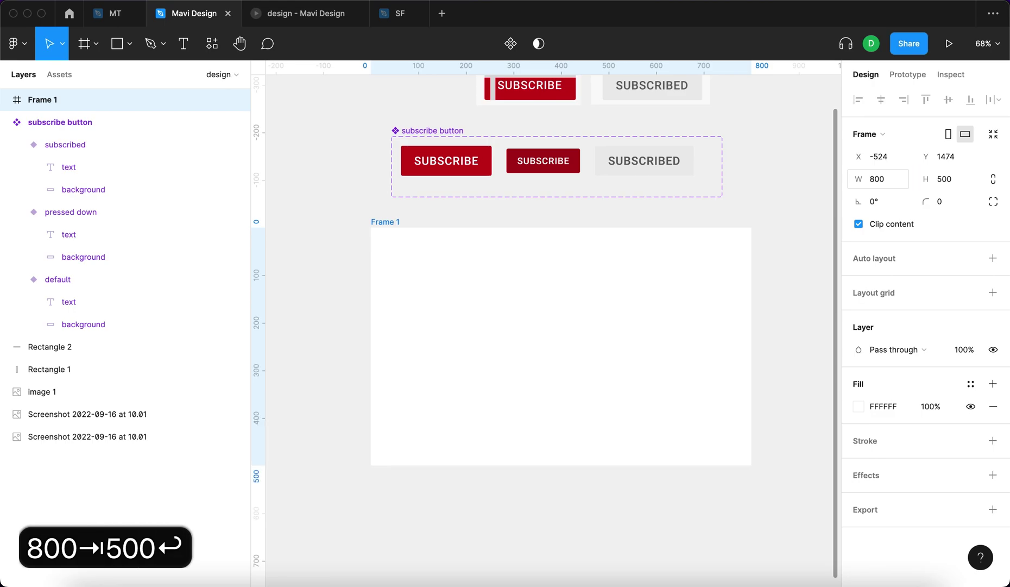
# Step: Rename the new frame "test frame" and move it slightly closer beneath the component set
pyautogui.press('super+r')
pyautogui.write('test frame')
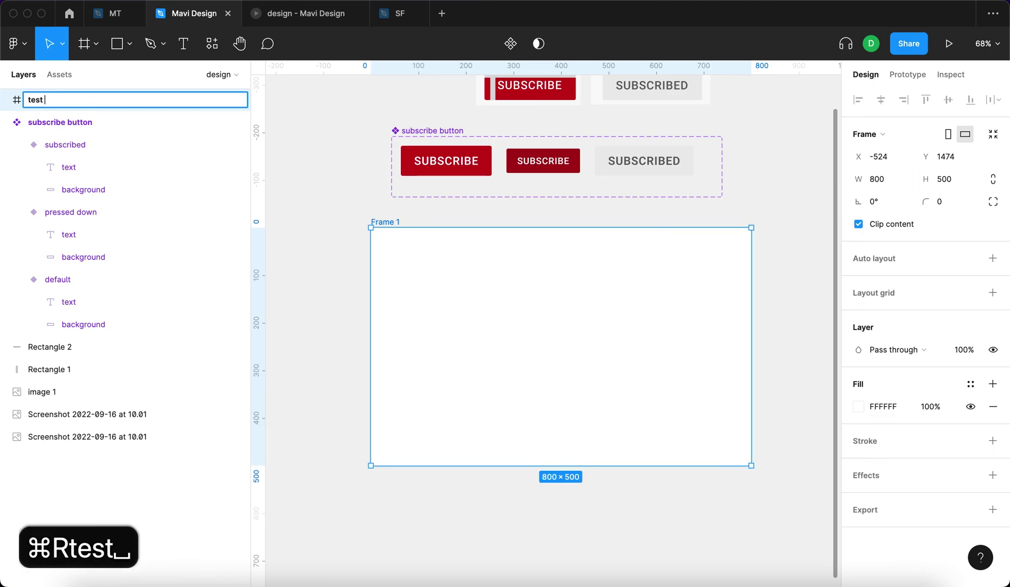
pyautogui.press('Return')
pyautogui.moveTo(417, 221); pyautogui.dragTo(432, 210)
# Step: Place an instance of the subscribe button component in the test frame and centre it horizontally and vertically
pyautogui.click(62, 76)
pyautogui.moveTo(92, 204); pyautogui.dragTo(594, 332)
pyautogui.hotkey('alt', 'h')
pyautogui.hotkey('alt', 'v')
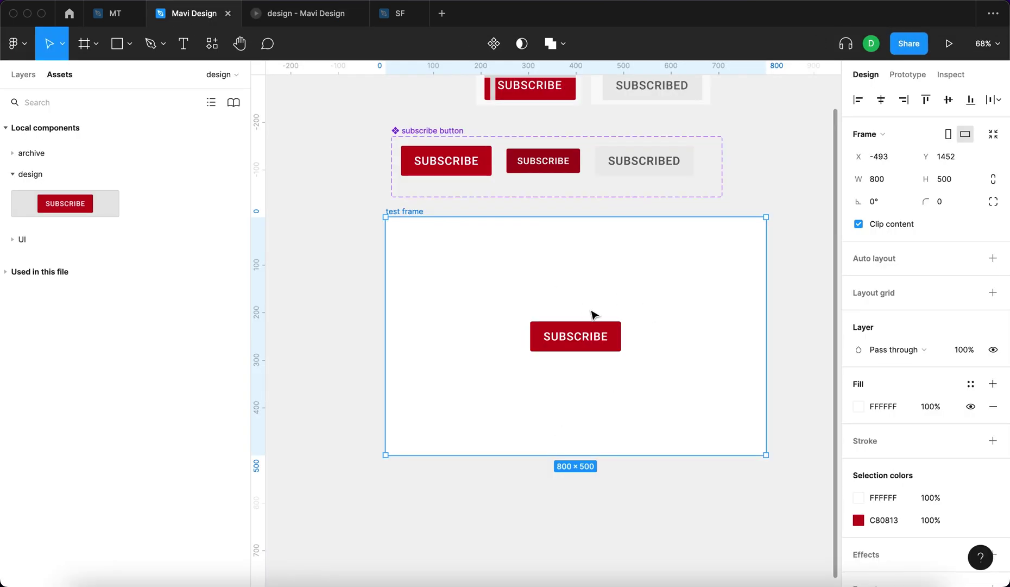
# Step: Shorten the custom spring's duration on the interaction from pressed down to subscribed, and open the prototype preview to test the button
pyautogui.click(543, 163)
pyautogui.scroll(5, 600, 163)
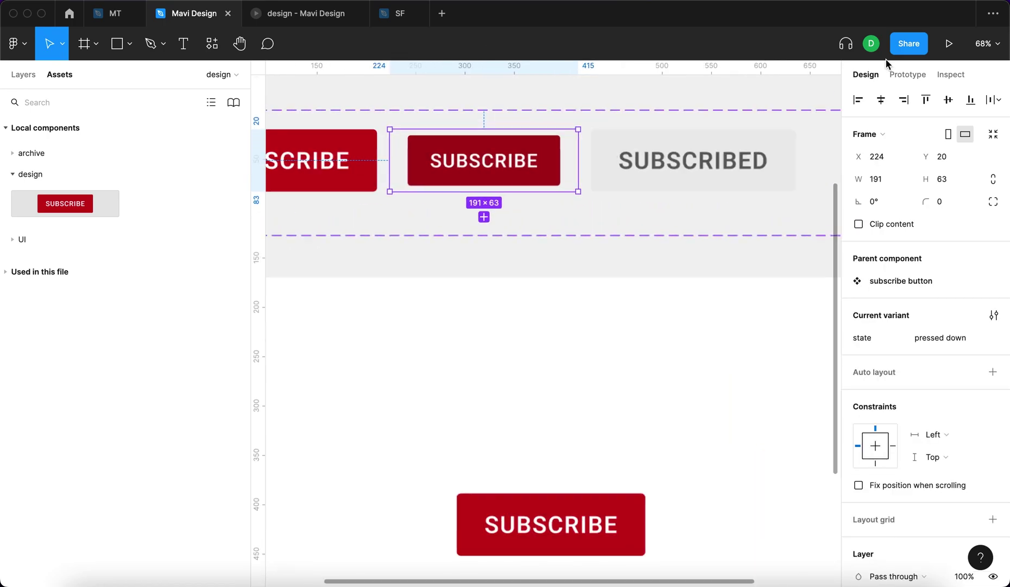
pyautogui.click(908, 75)
pyautogui.click(580, 161)
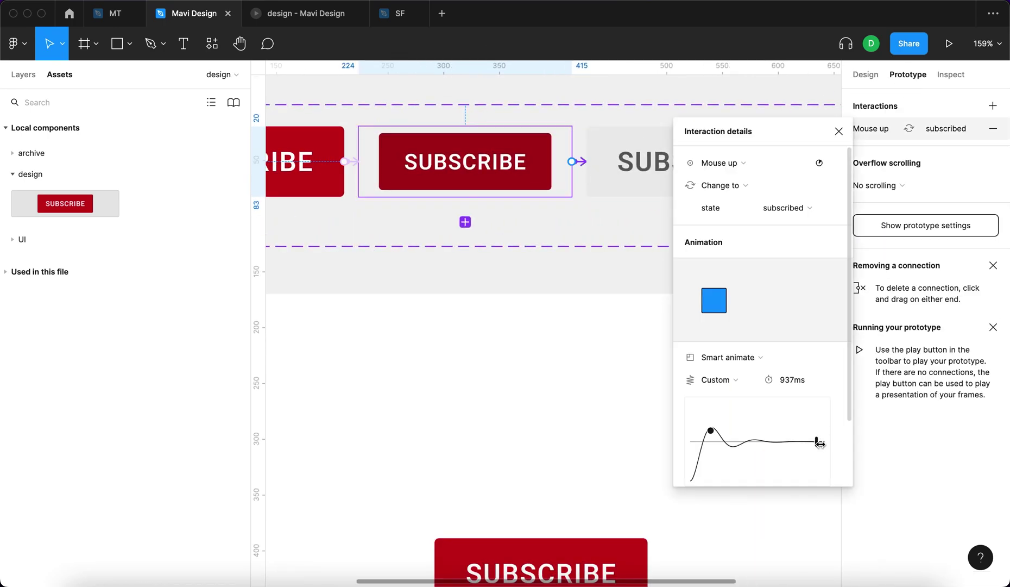
pyautogui.moveTo(818, 441); pyautogui.dragTo(796, 446)
pyautogui.click(288, 14)
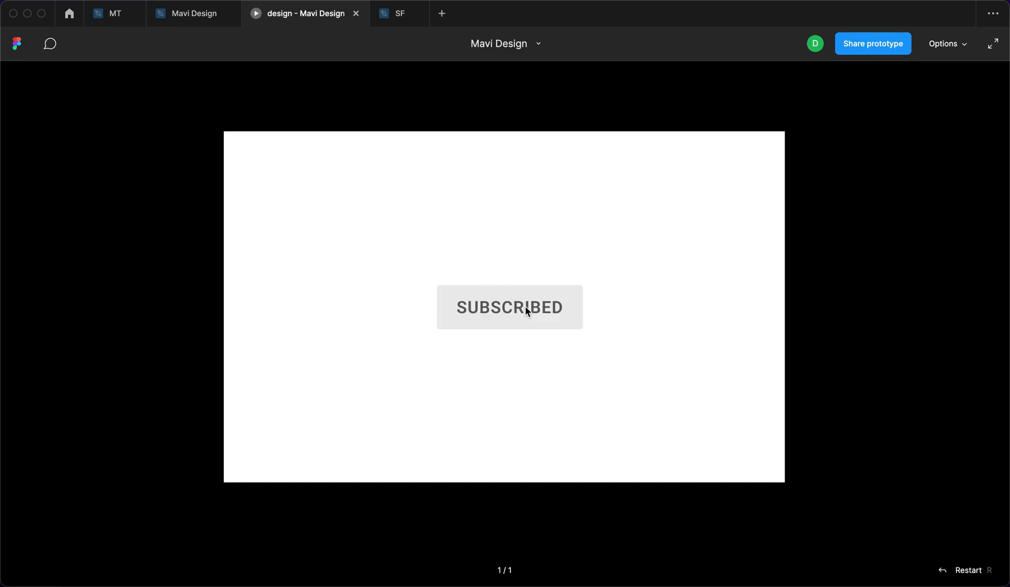